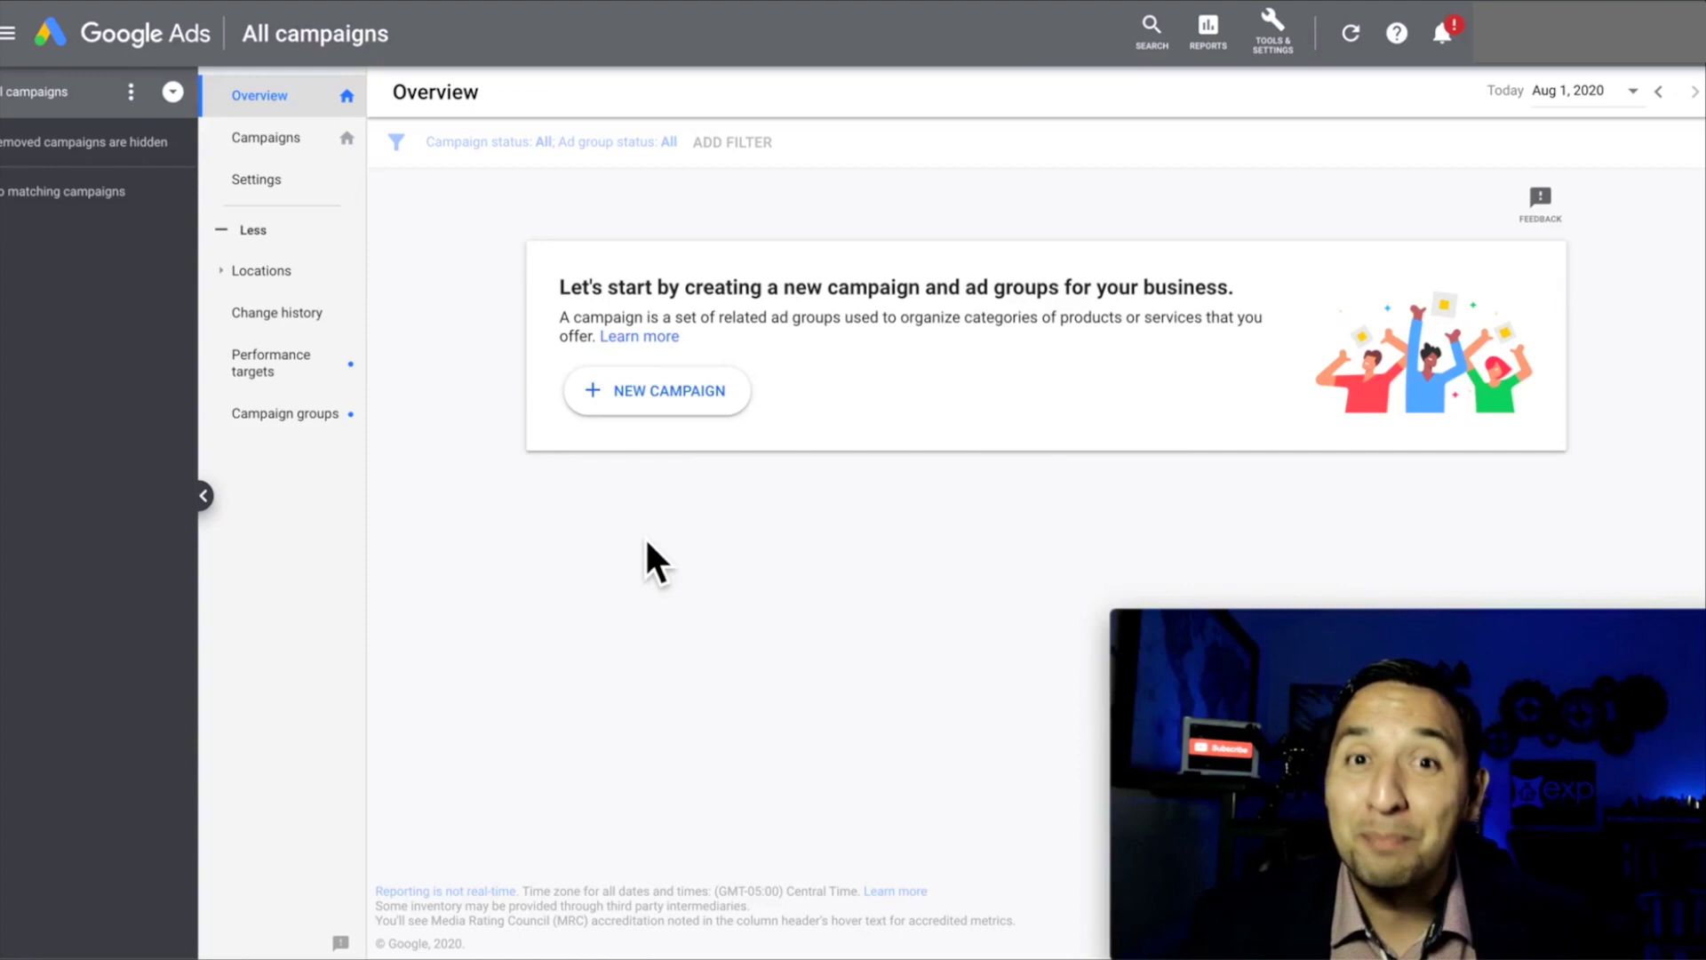
Go to Audience manager's audience sources and begin the Google Ads tag setup.
click(1274, 40)
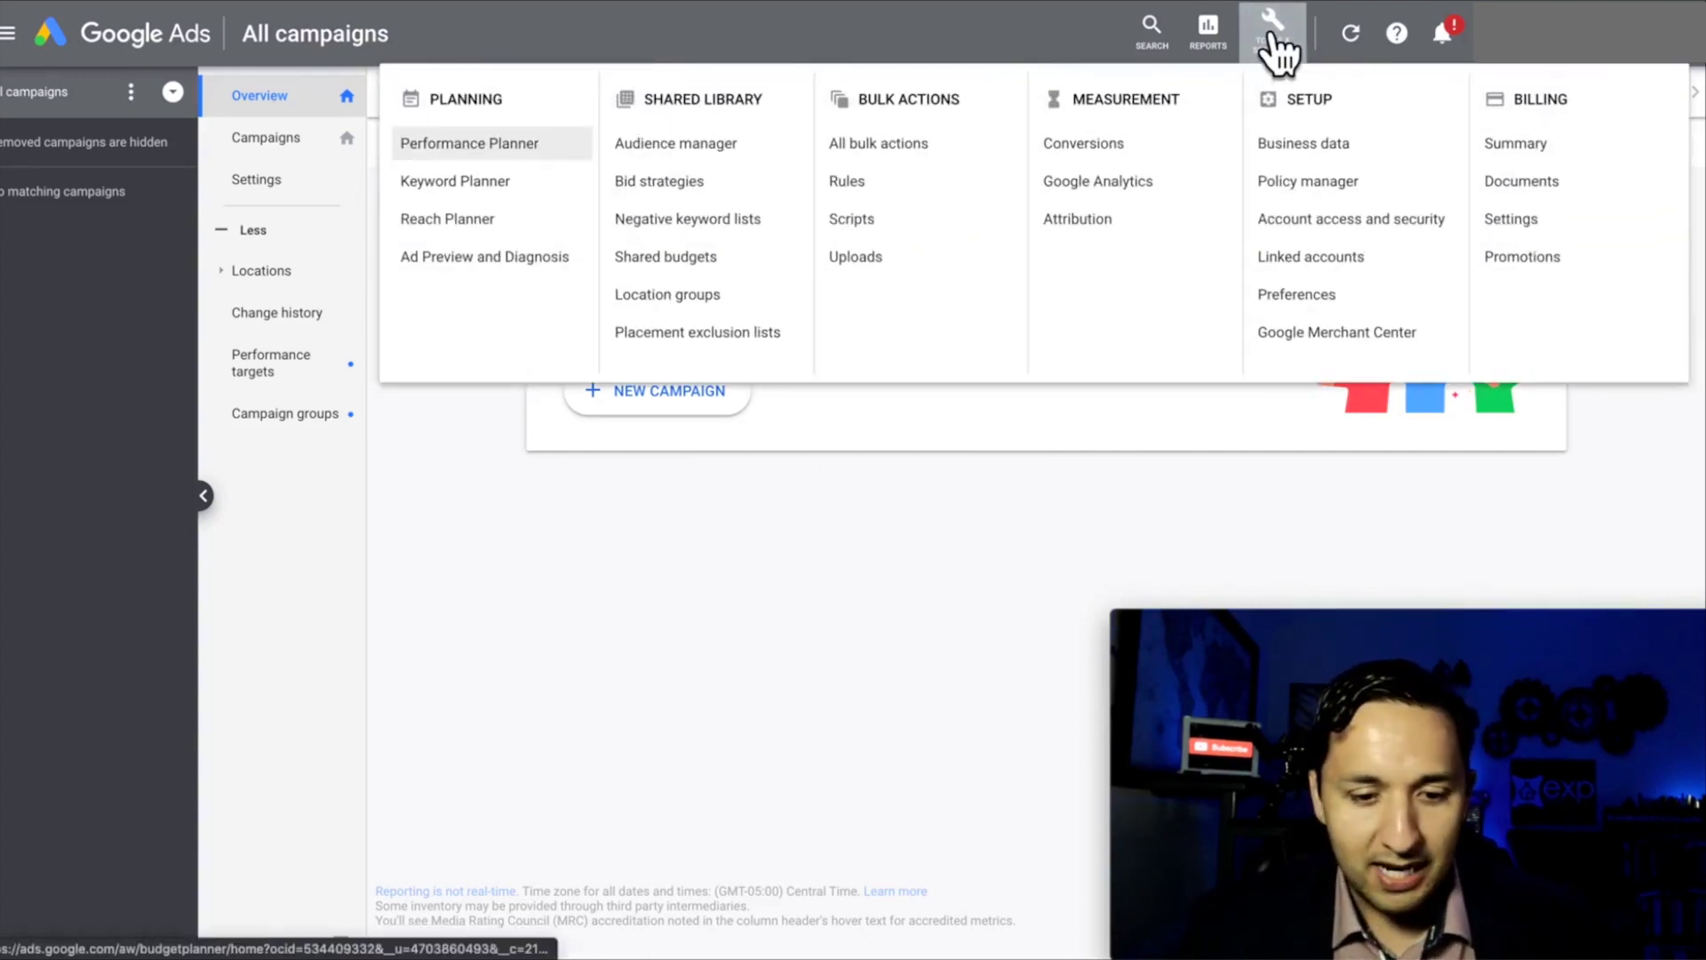
click(694, 145)
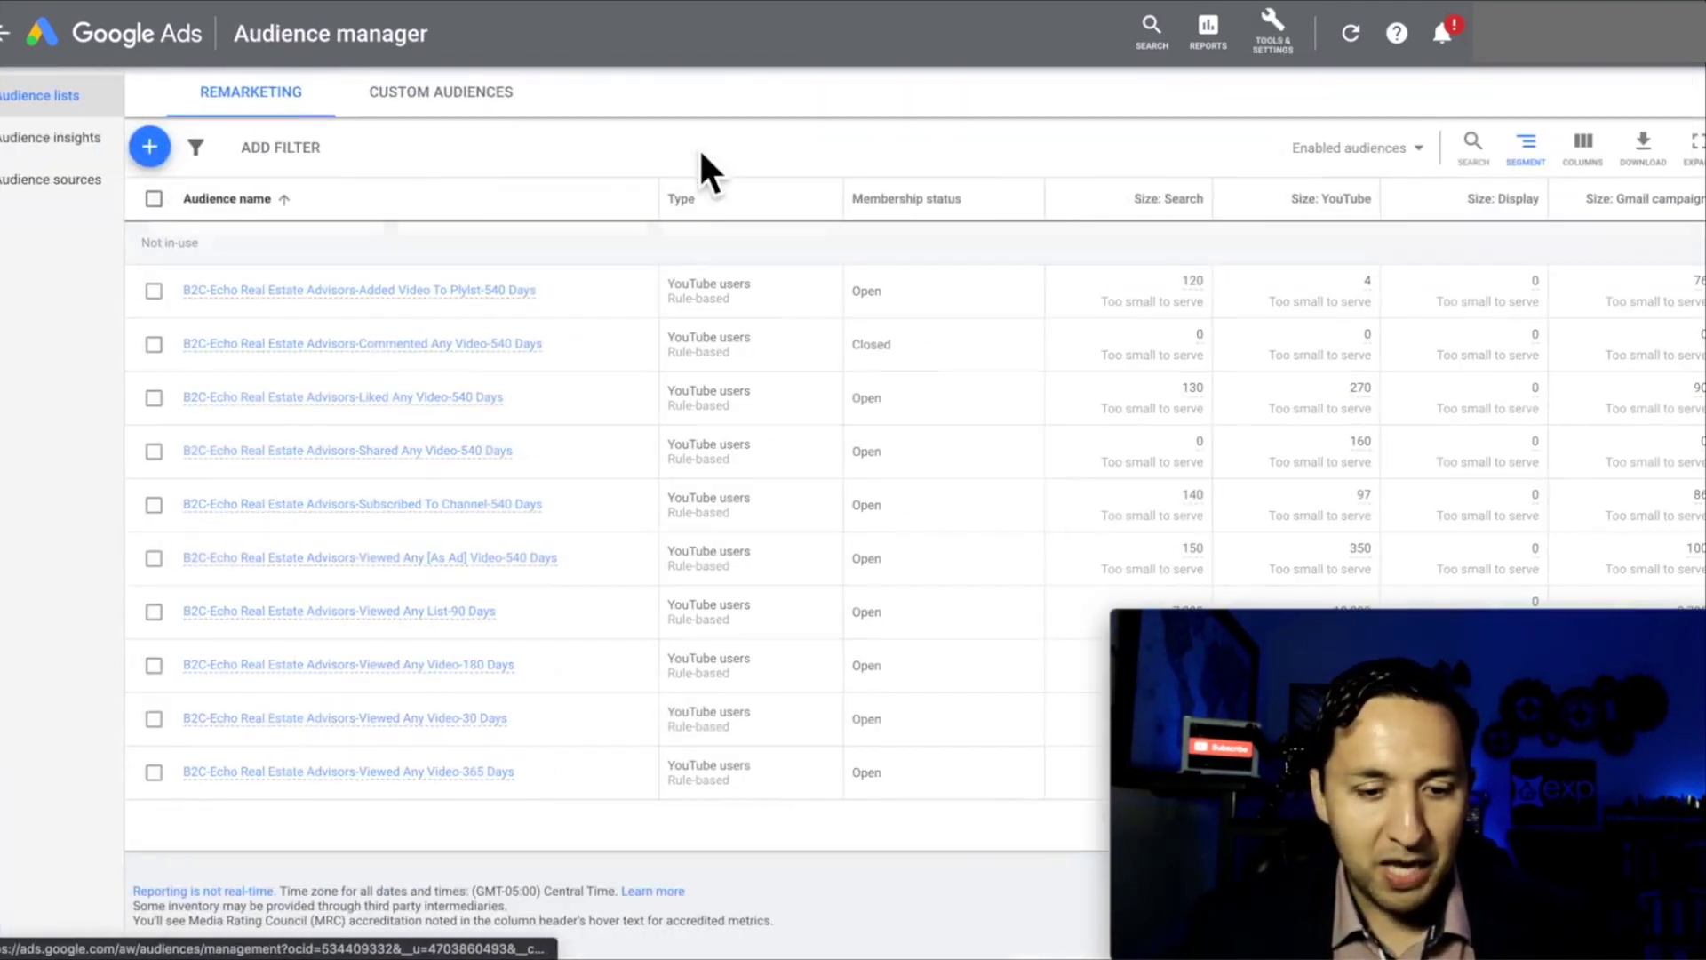
click(13, 182)
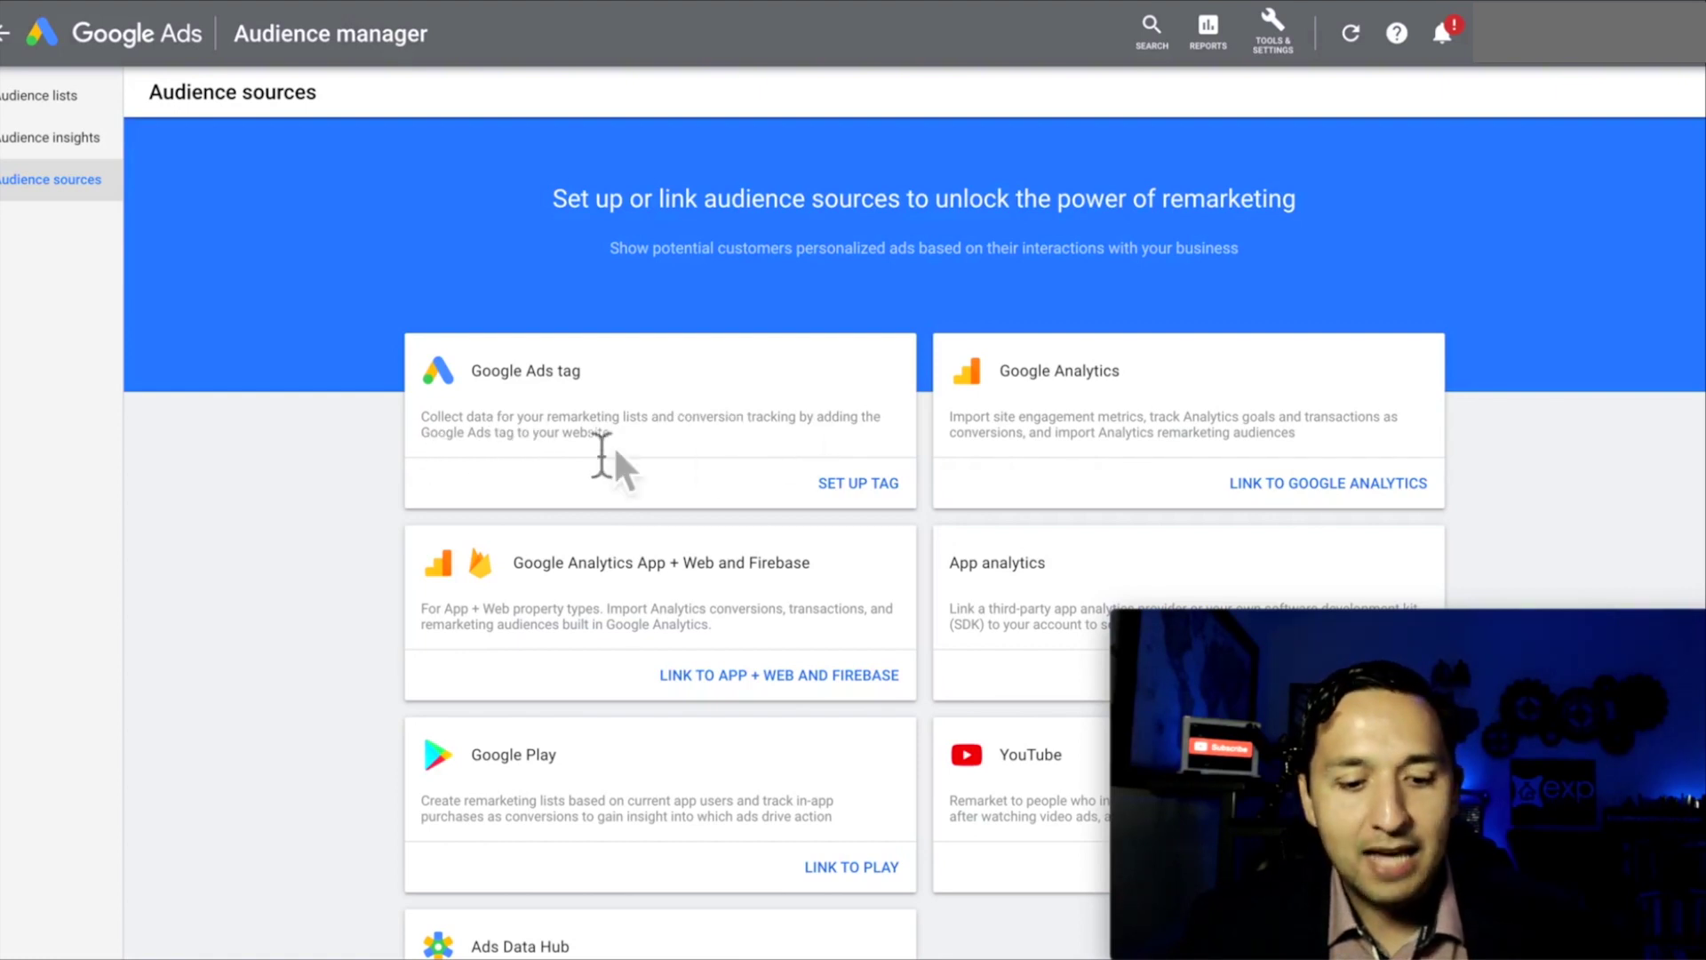
click(867, 487)
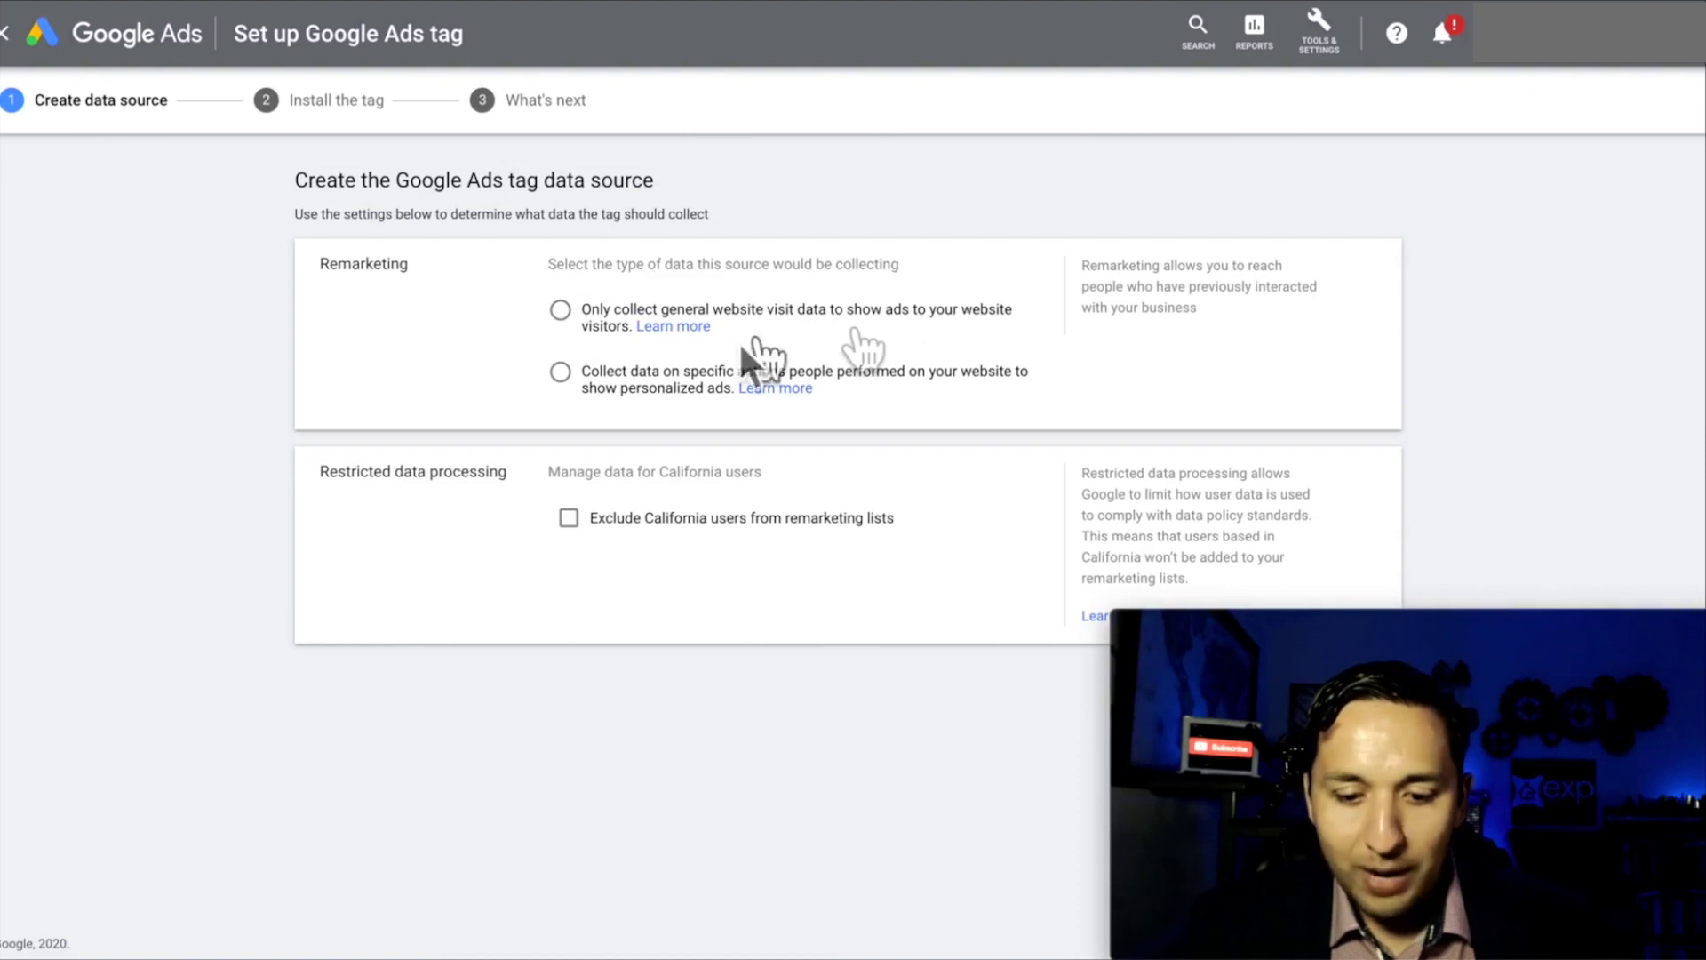
Collect only general website visit data with the tag and save the data source.
click(560, 311)
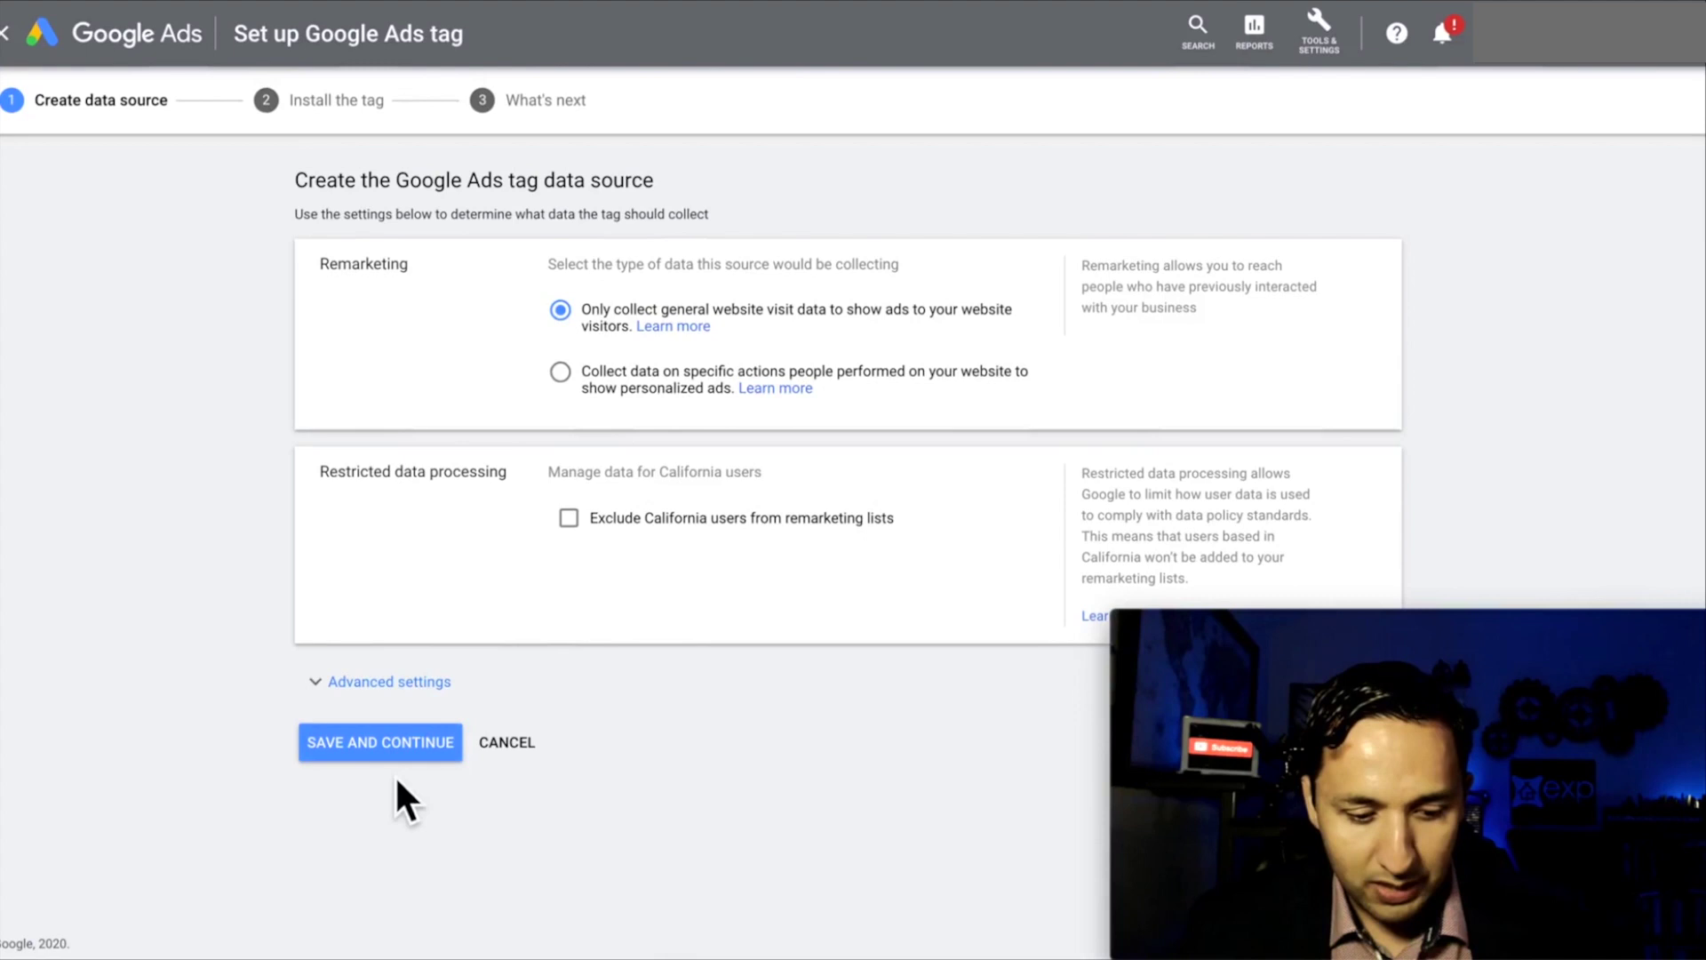
click(365, 751)
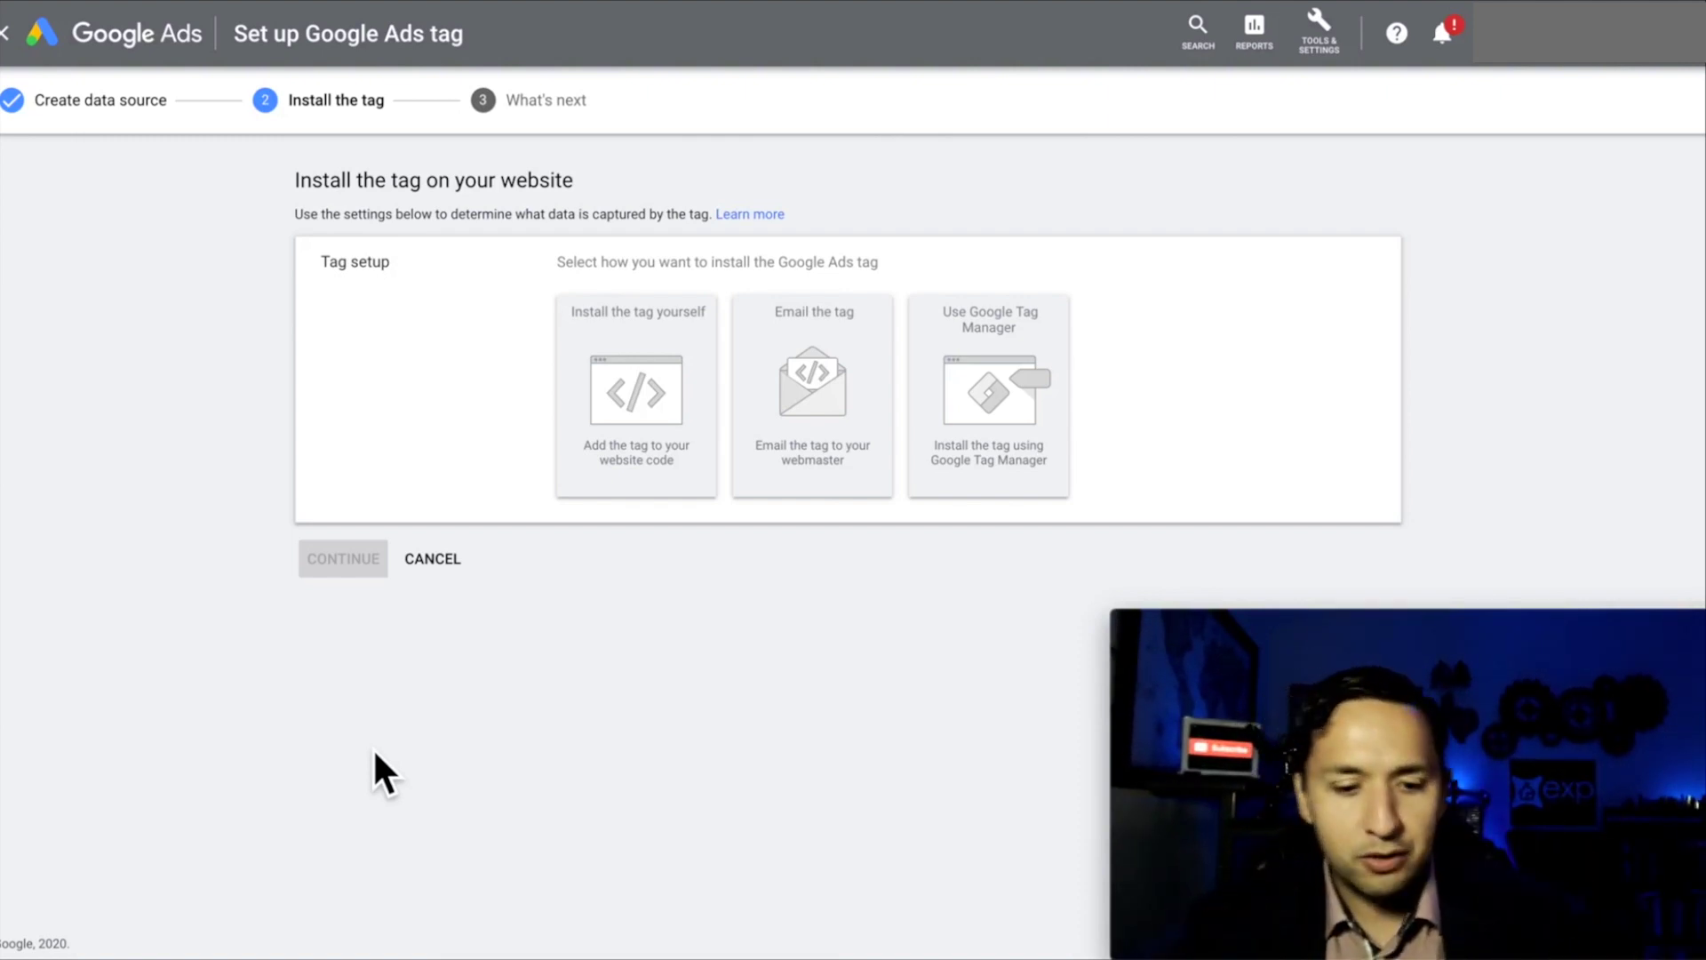
Choose to install the tag yourself and select the entire global site tag snippet.
click(664, 390)
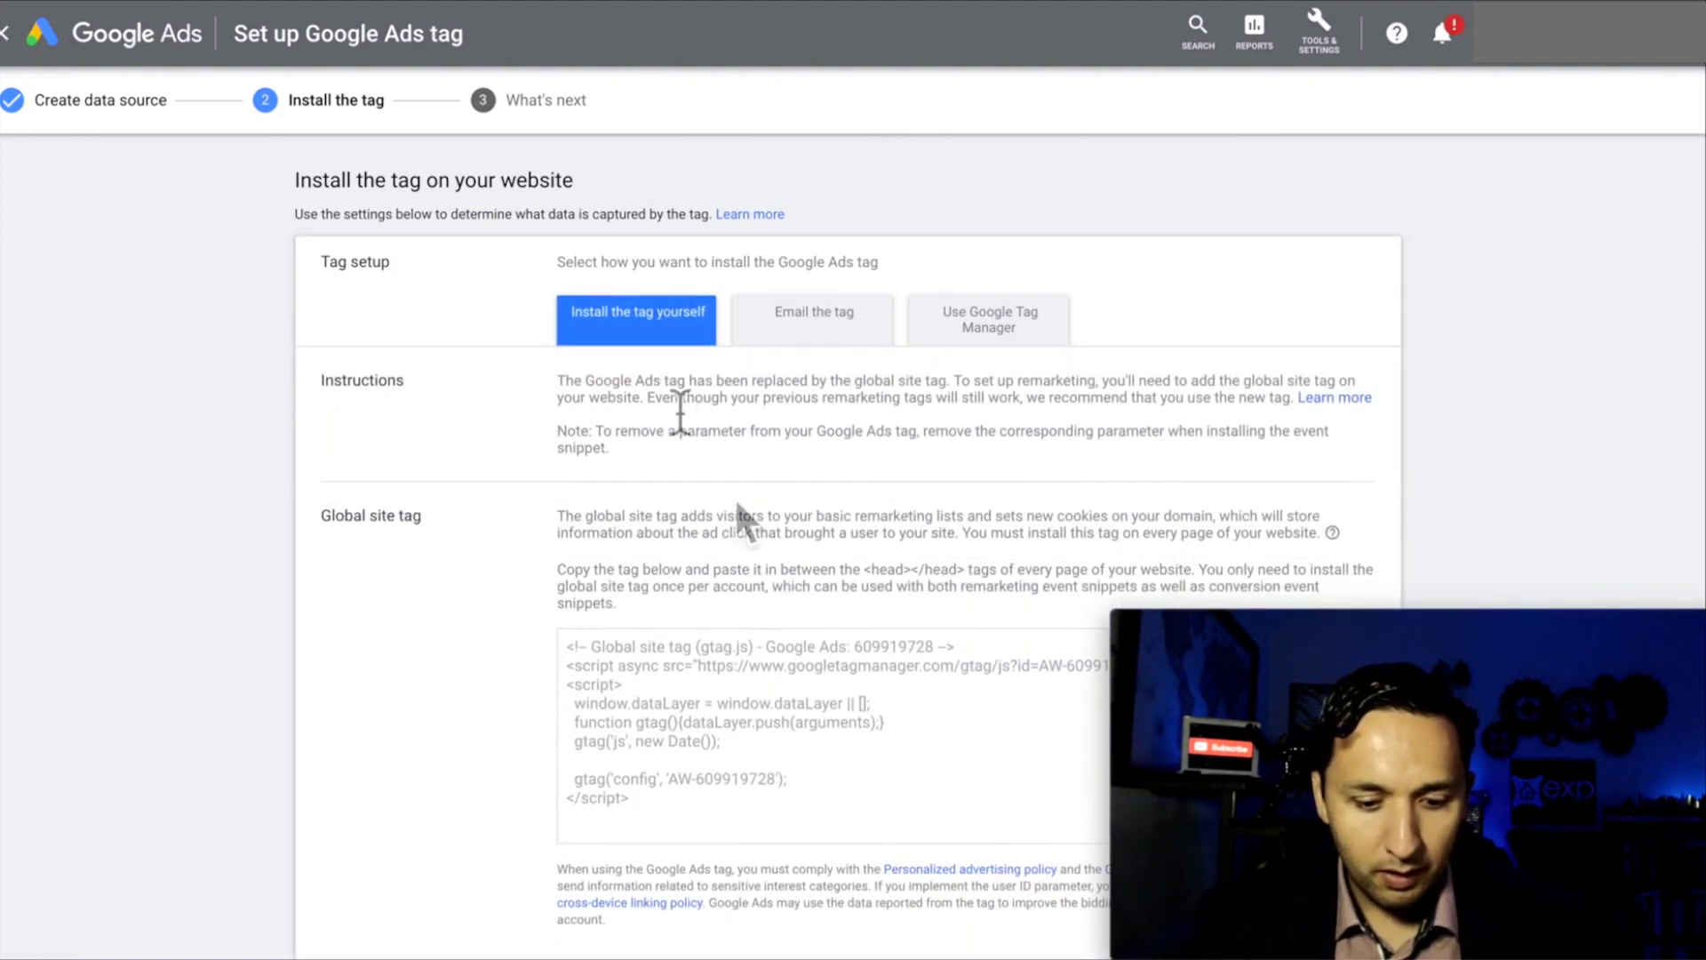
scroll(801, 618, down, 3)
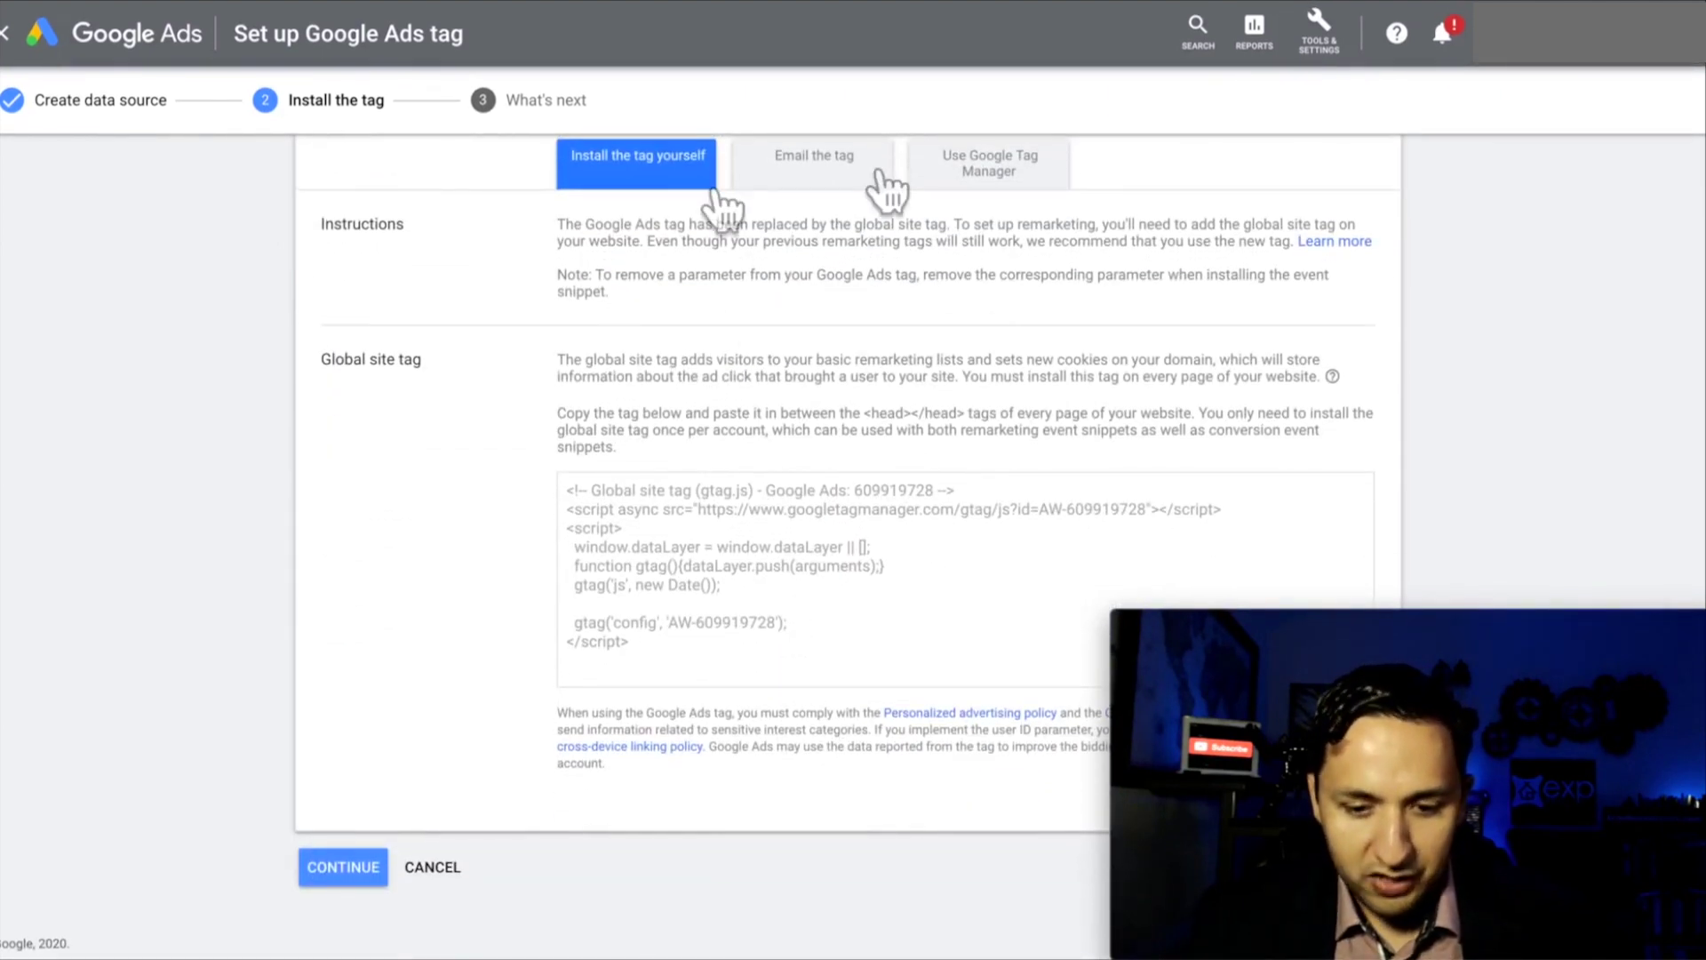
click(691, 649)
drag(691, 648, 539, 480)
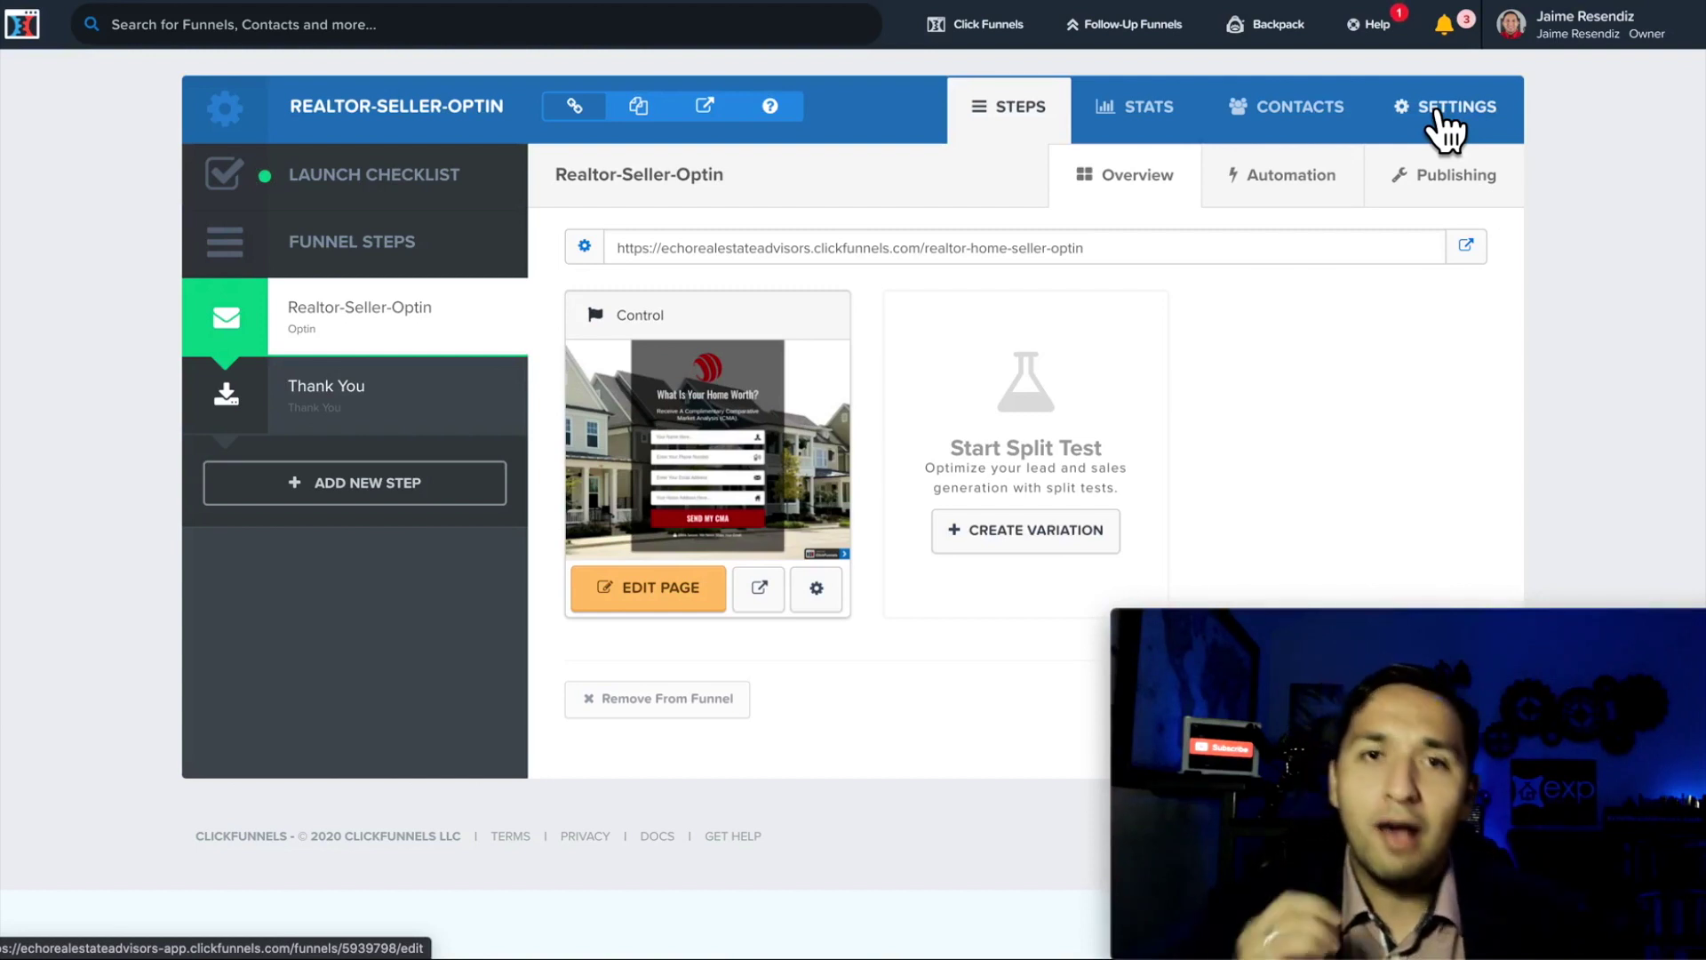
Paste the global site tag into the funnel's Head Tracking Code setting and save the settings.
click(1445, 125)
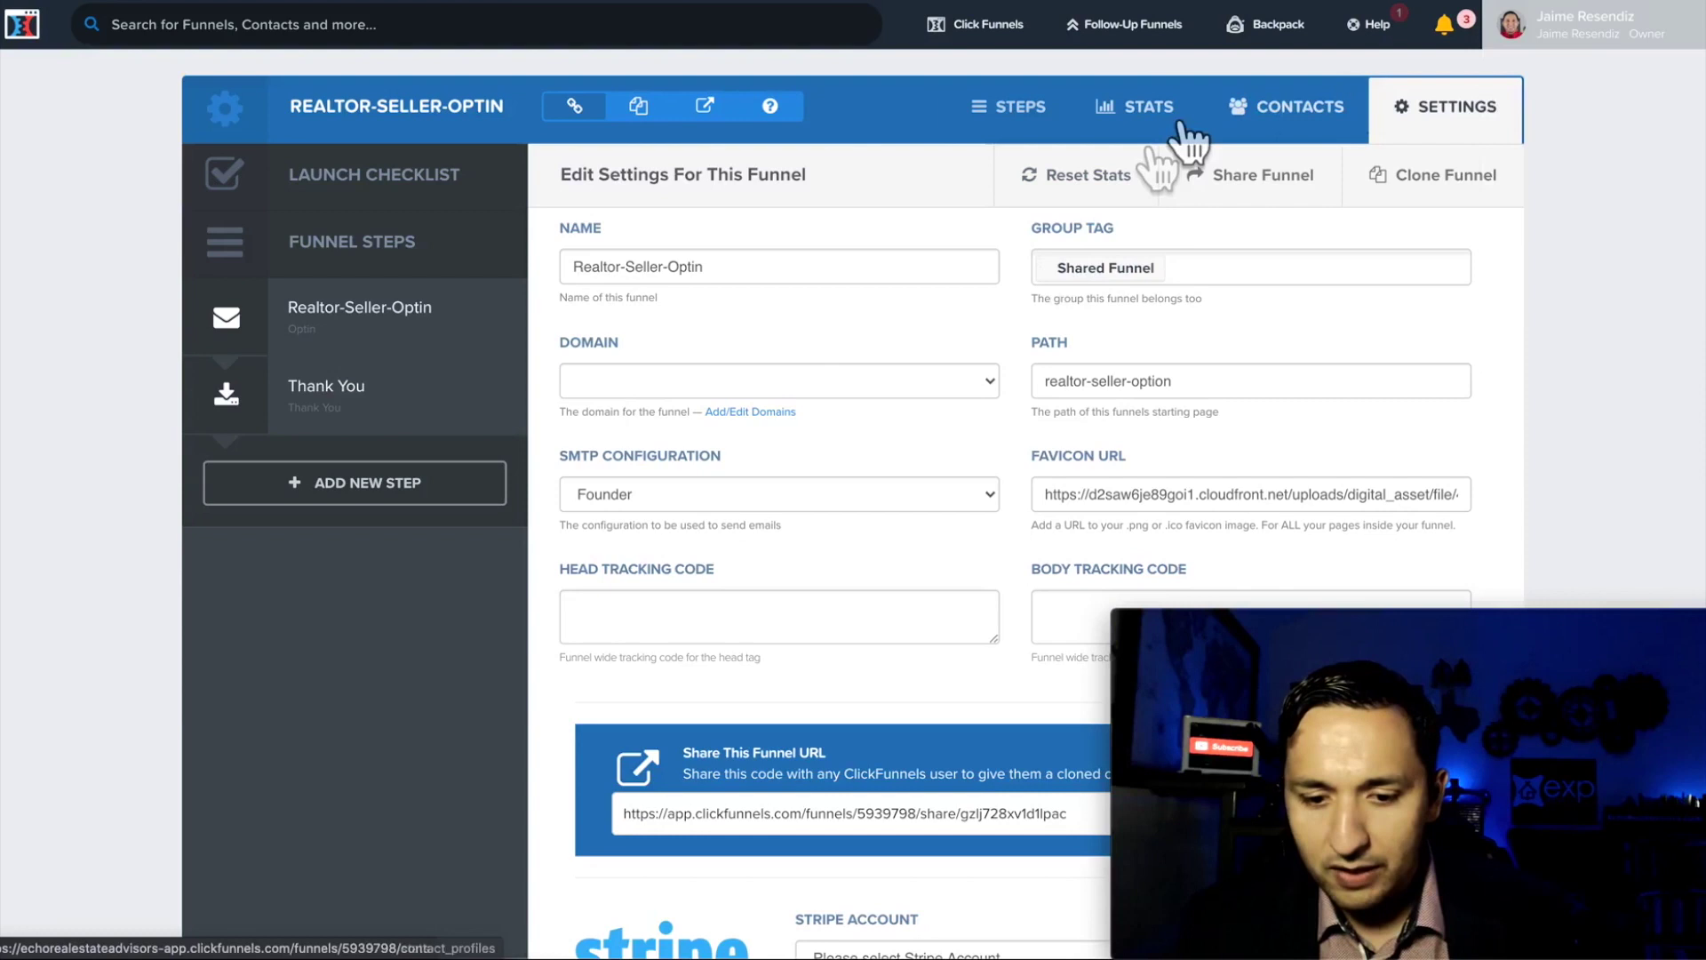
scroll(1146, 322, down, 3)
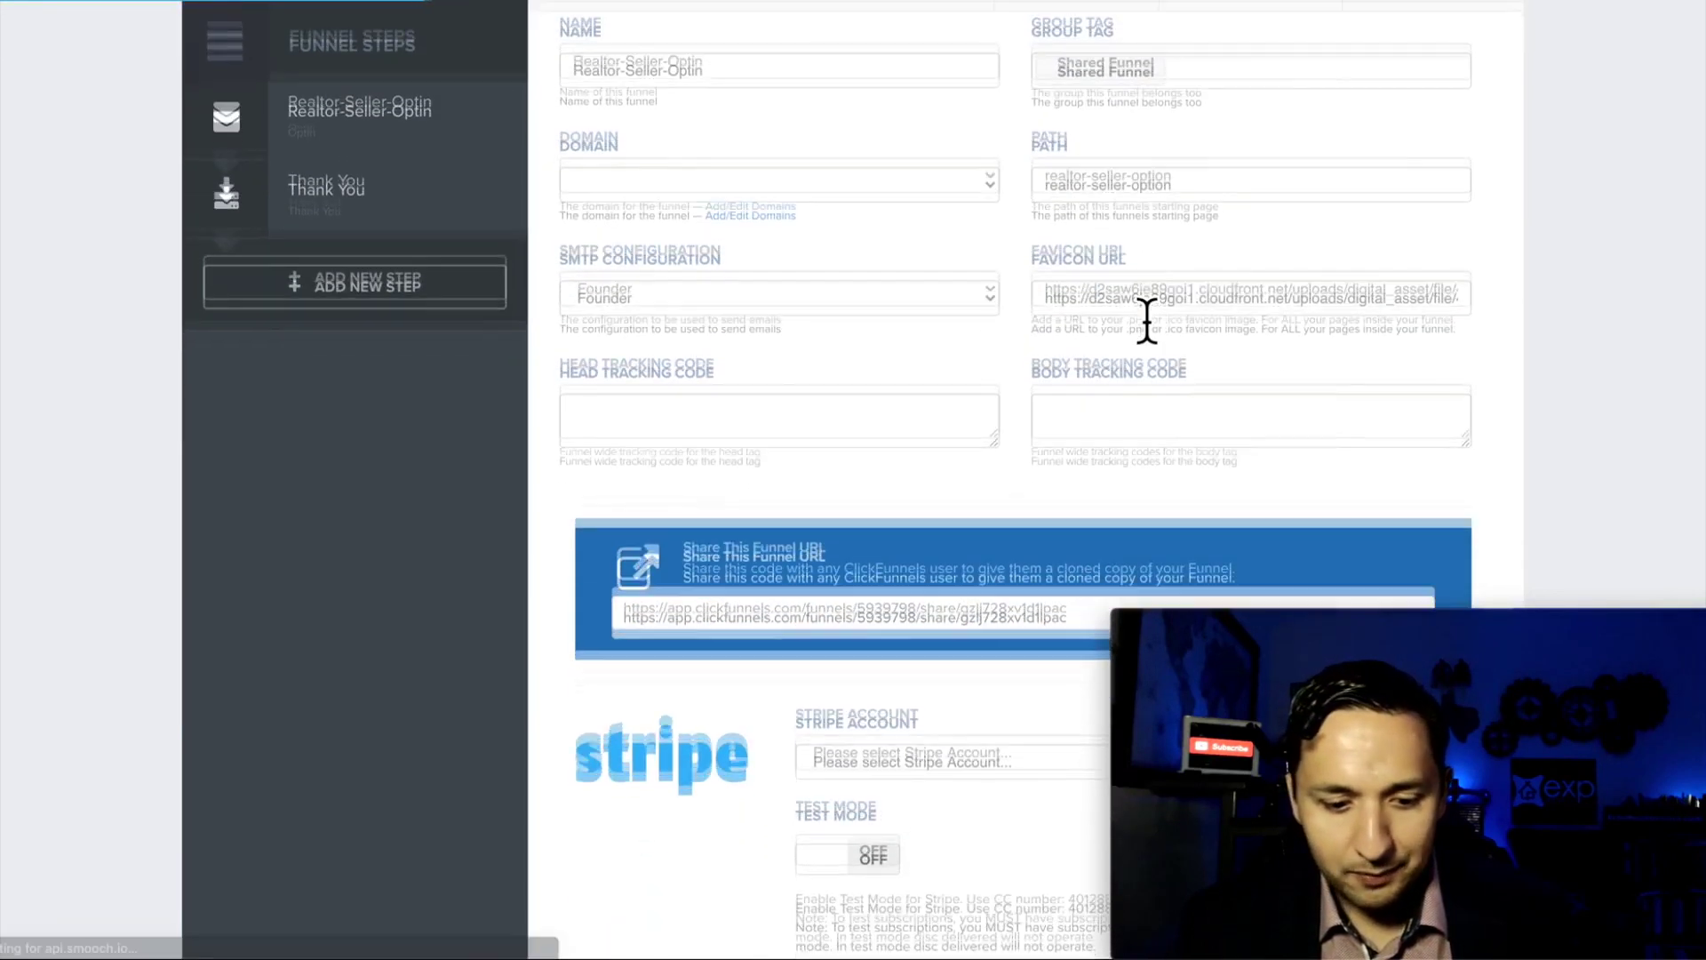
click(598, 392)
key(ctrl+v)
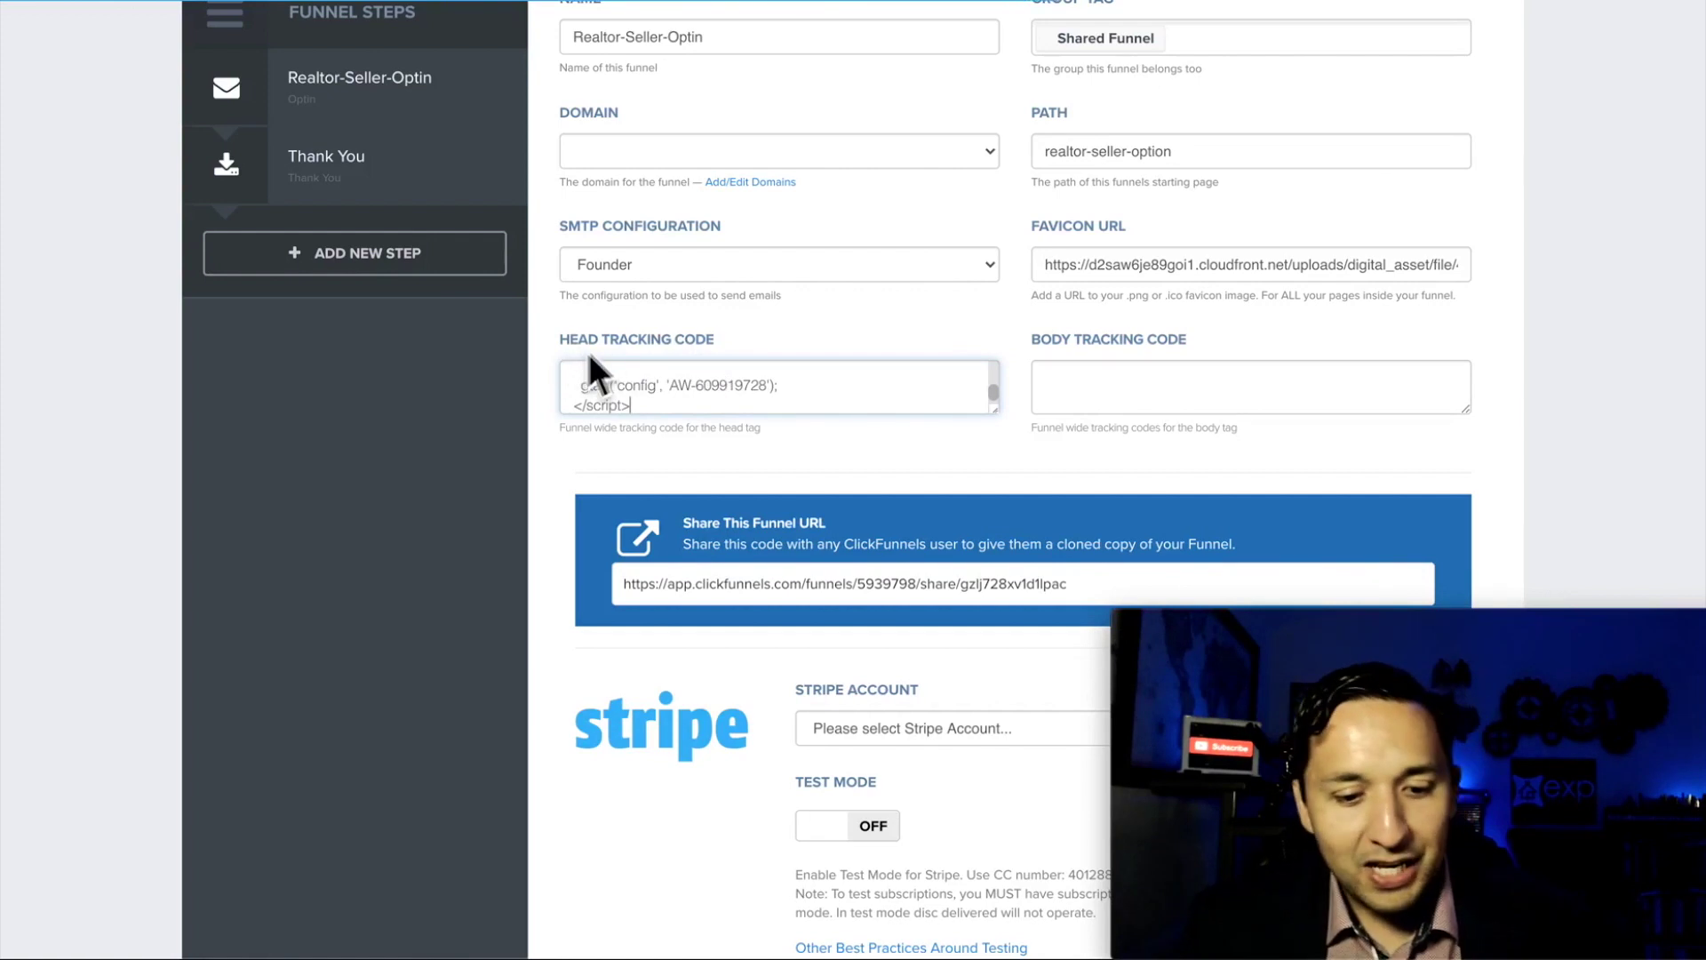
scroll(981, 482, down, 8)
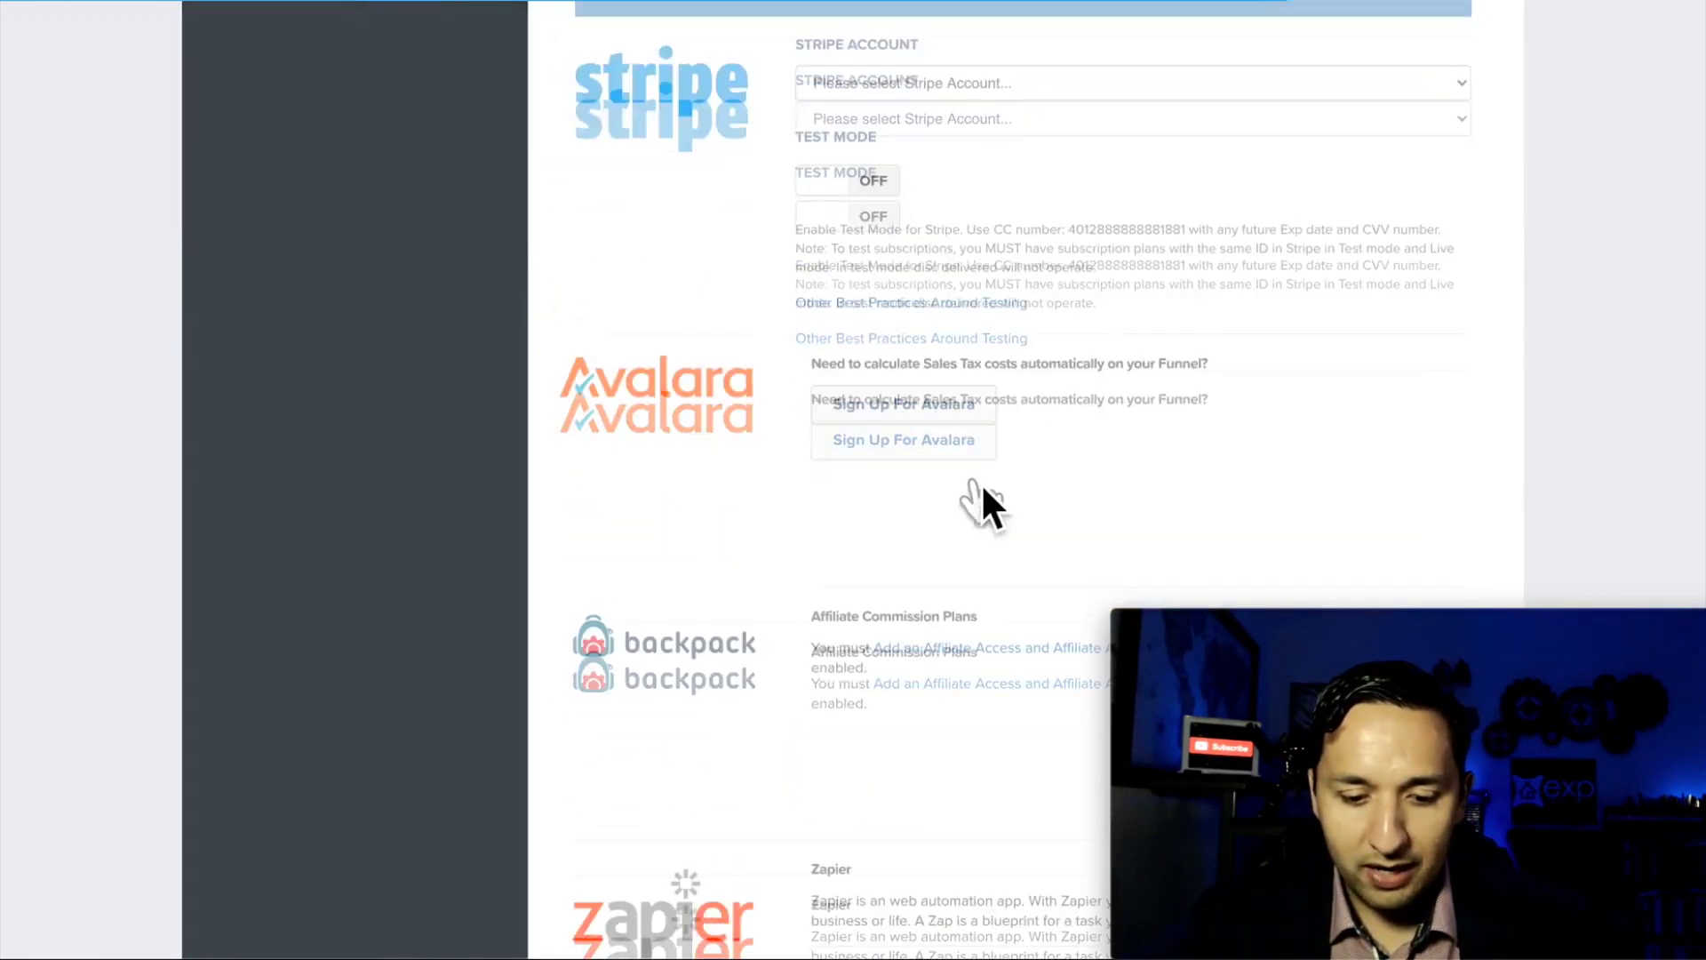
scroll(981, 482, down, 10)
drag(1566, 617, 1569, 444)
click(1356, 798)
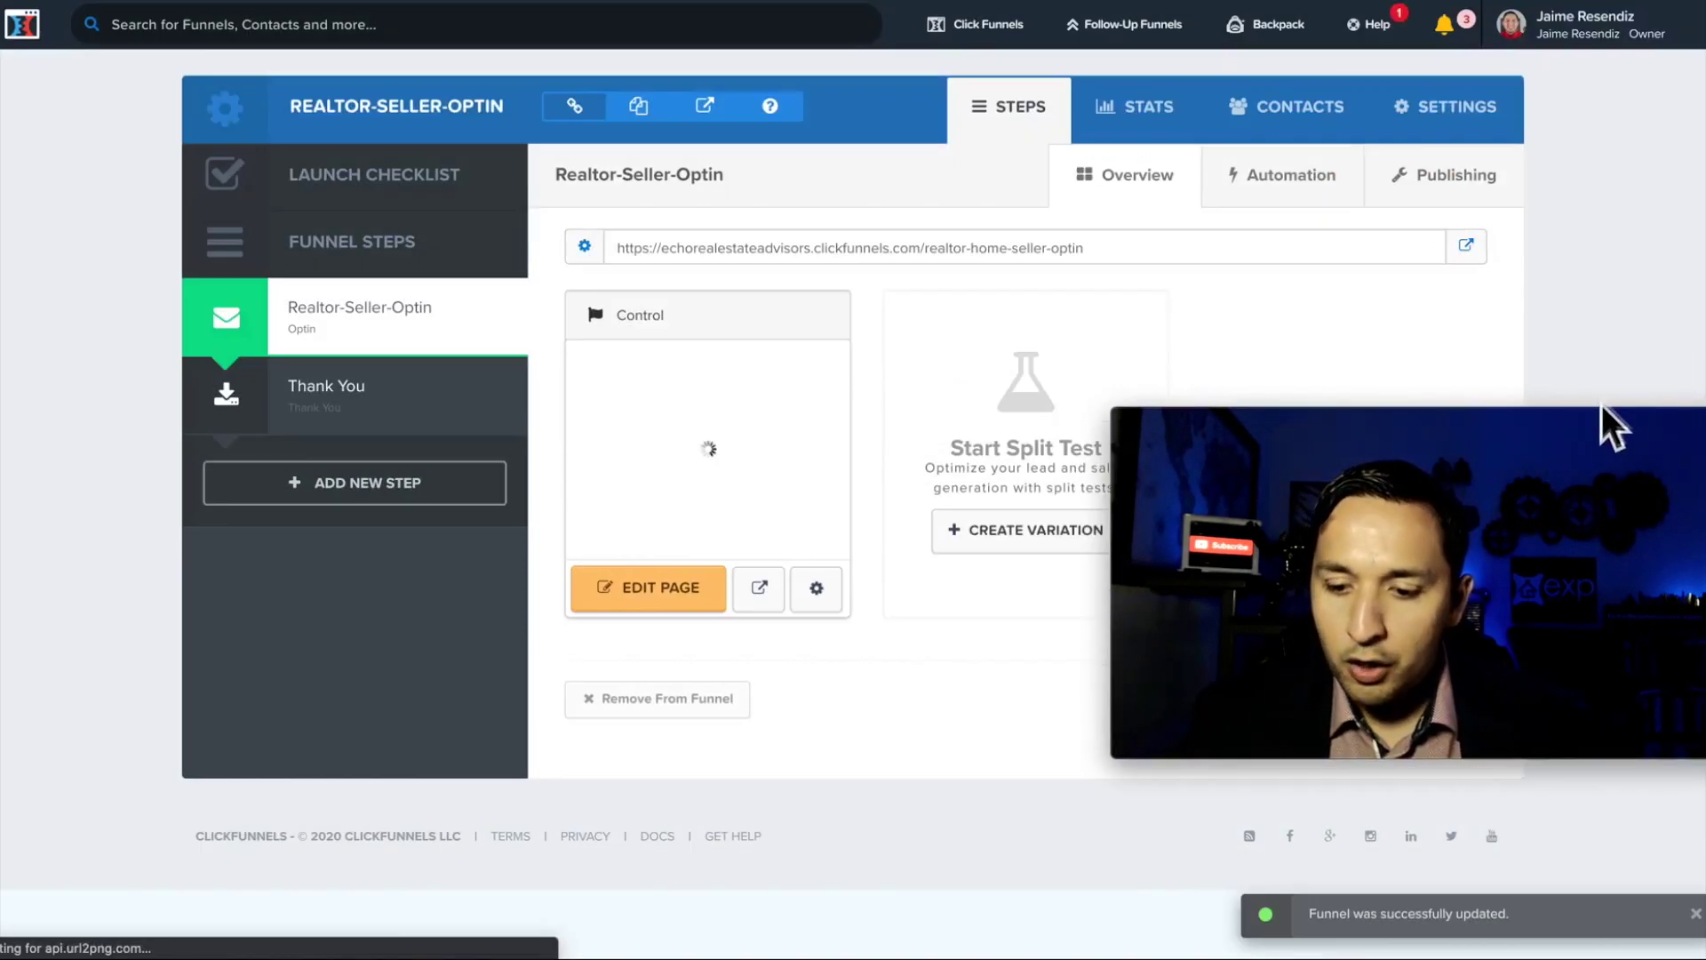
drag(1602, 419, 1617, 625)
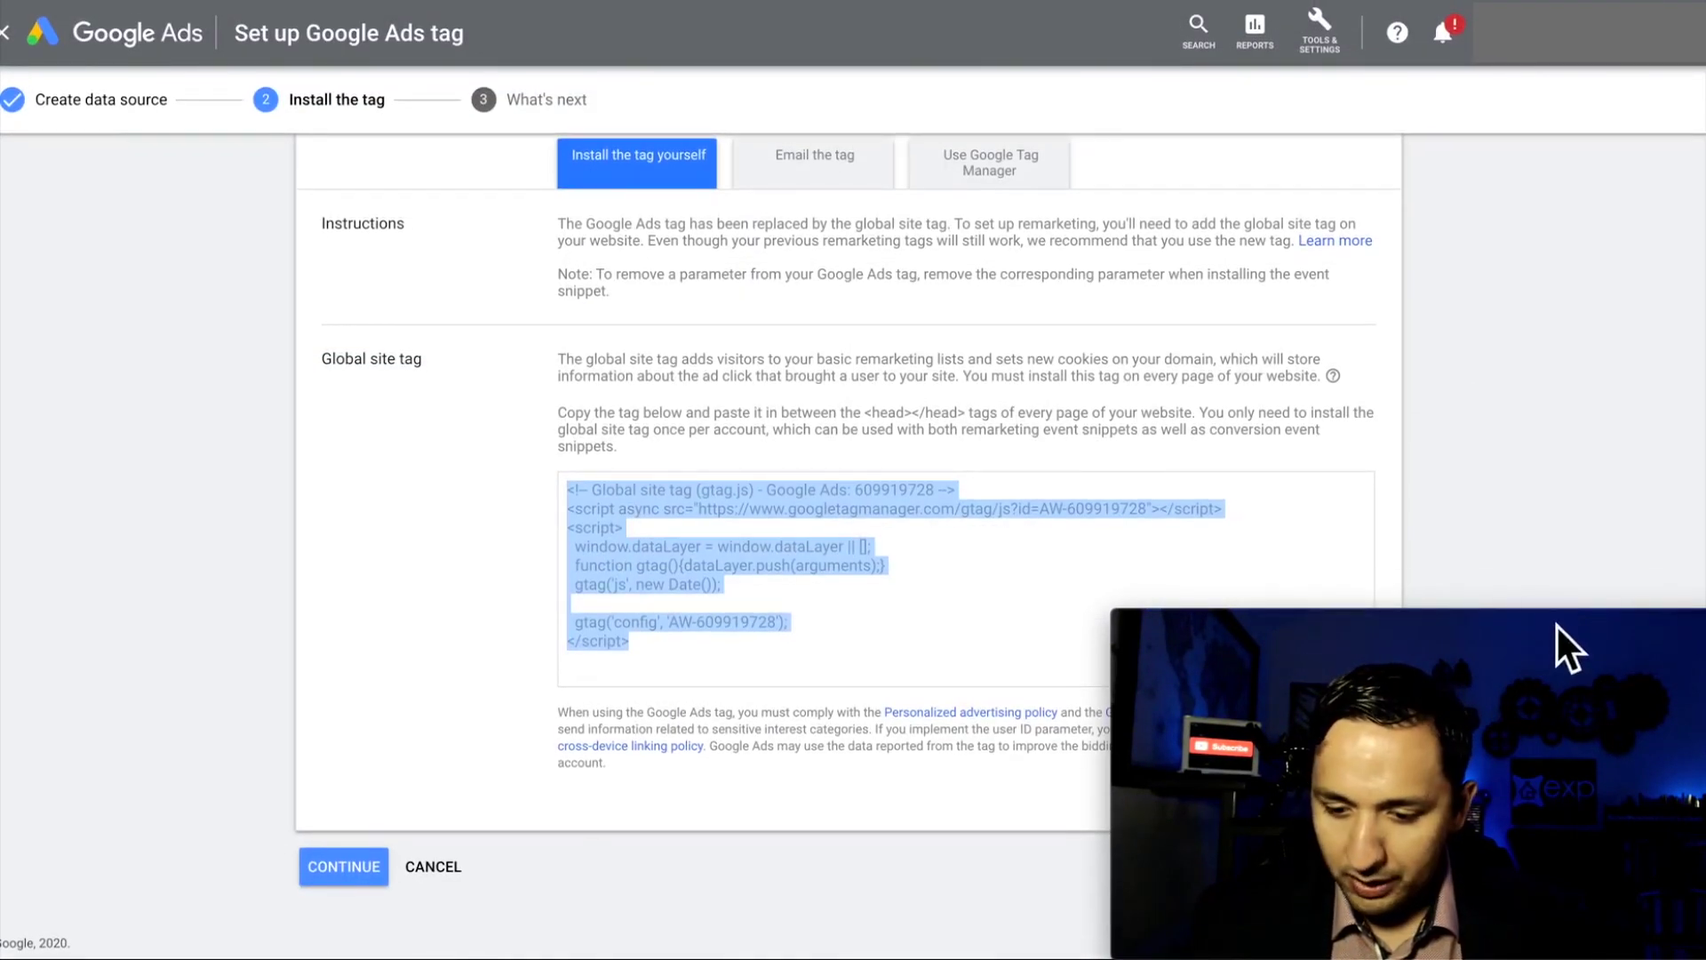
Get through the Install the tag and What's next steps to complete the tag setup.
click(343, 869)
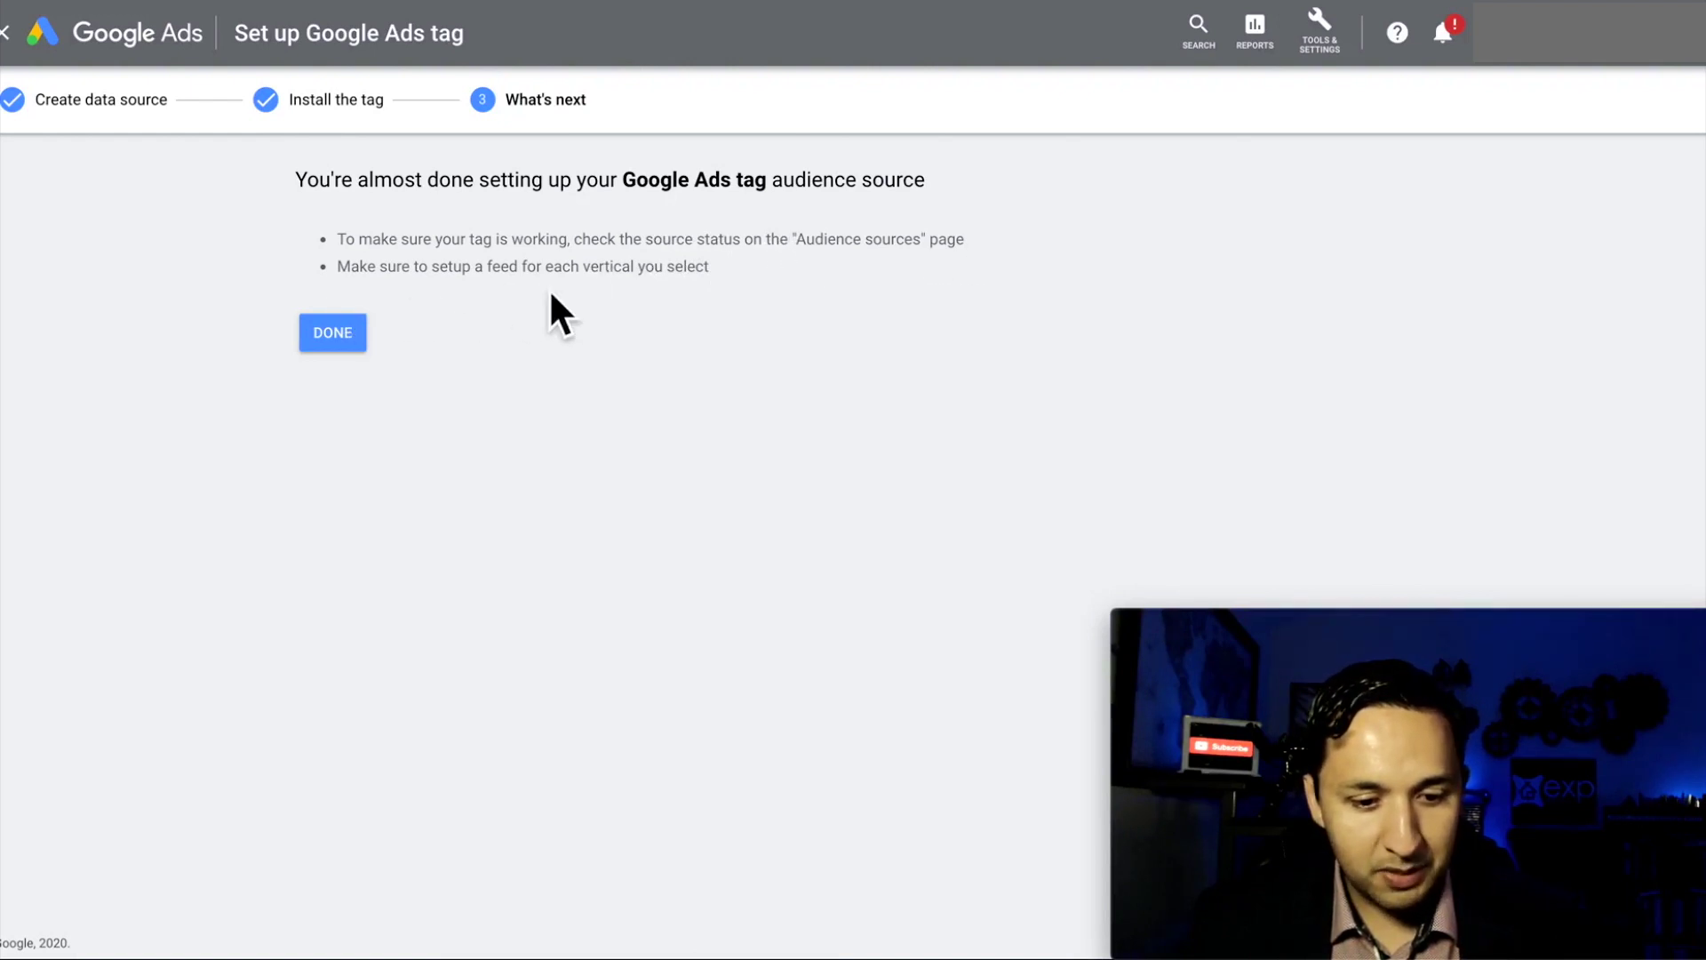
click(339, 335)
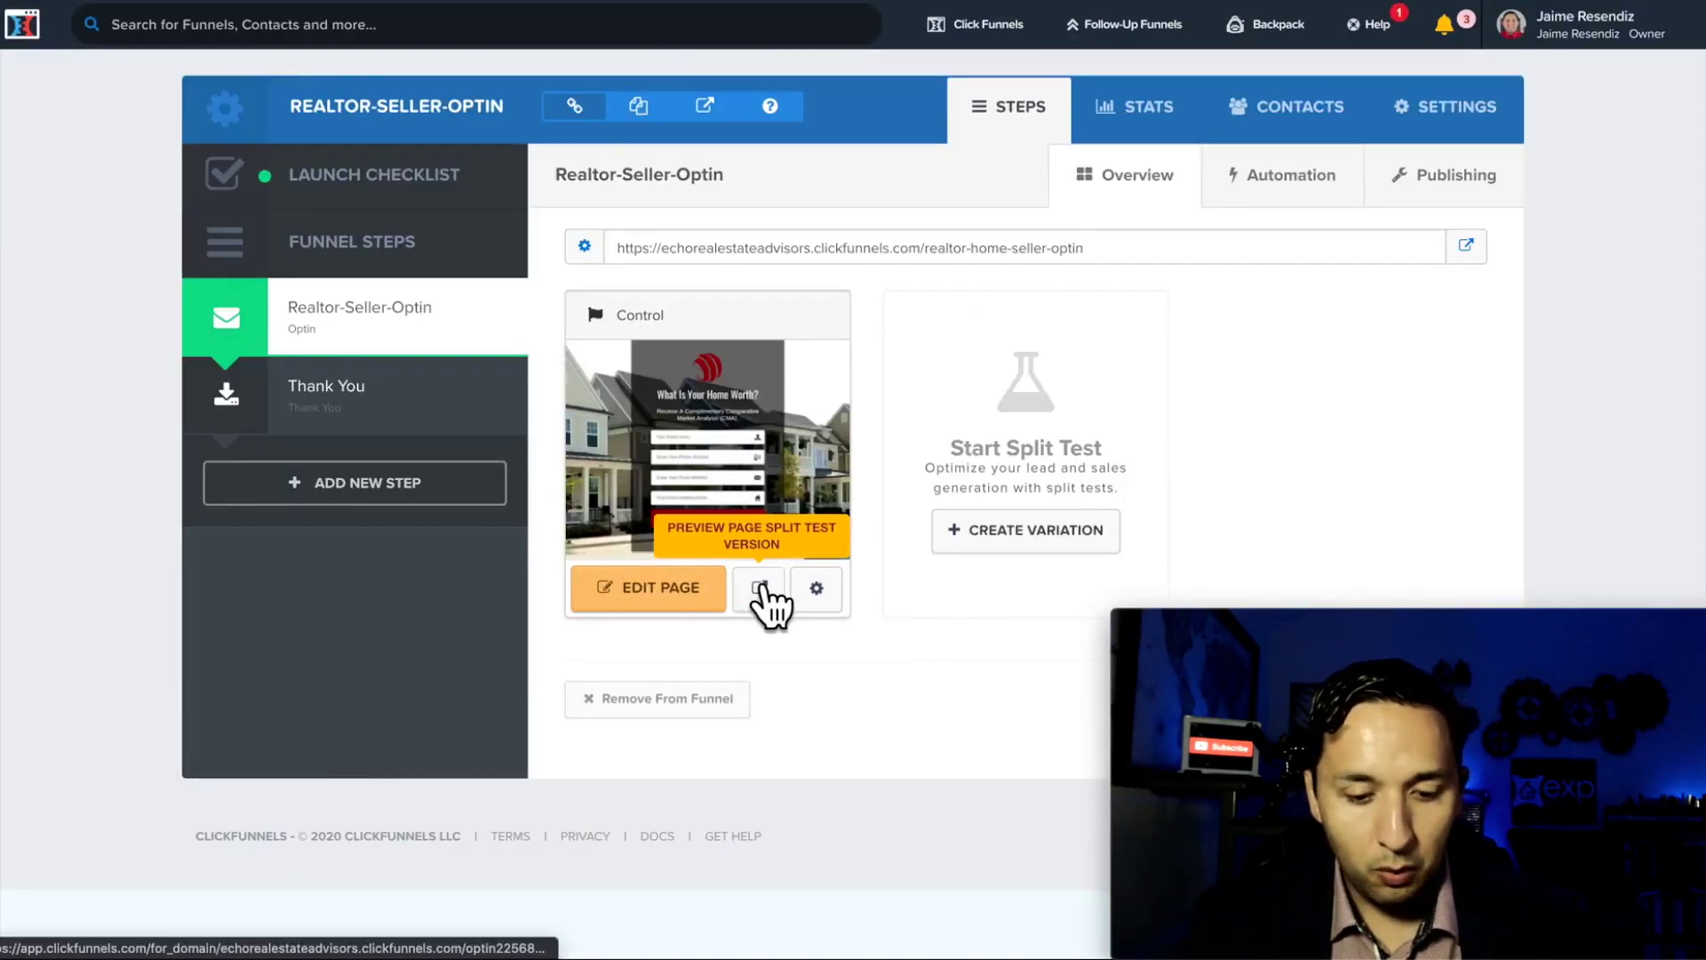
Preview the live optin page and confirm the Google Ads tag fires using Tag Assistant.
click(763, 588)
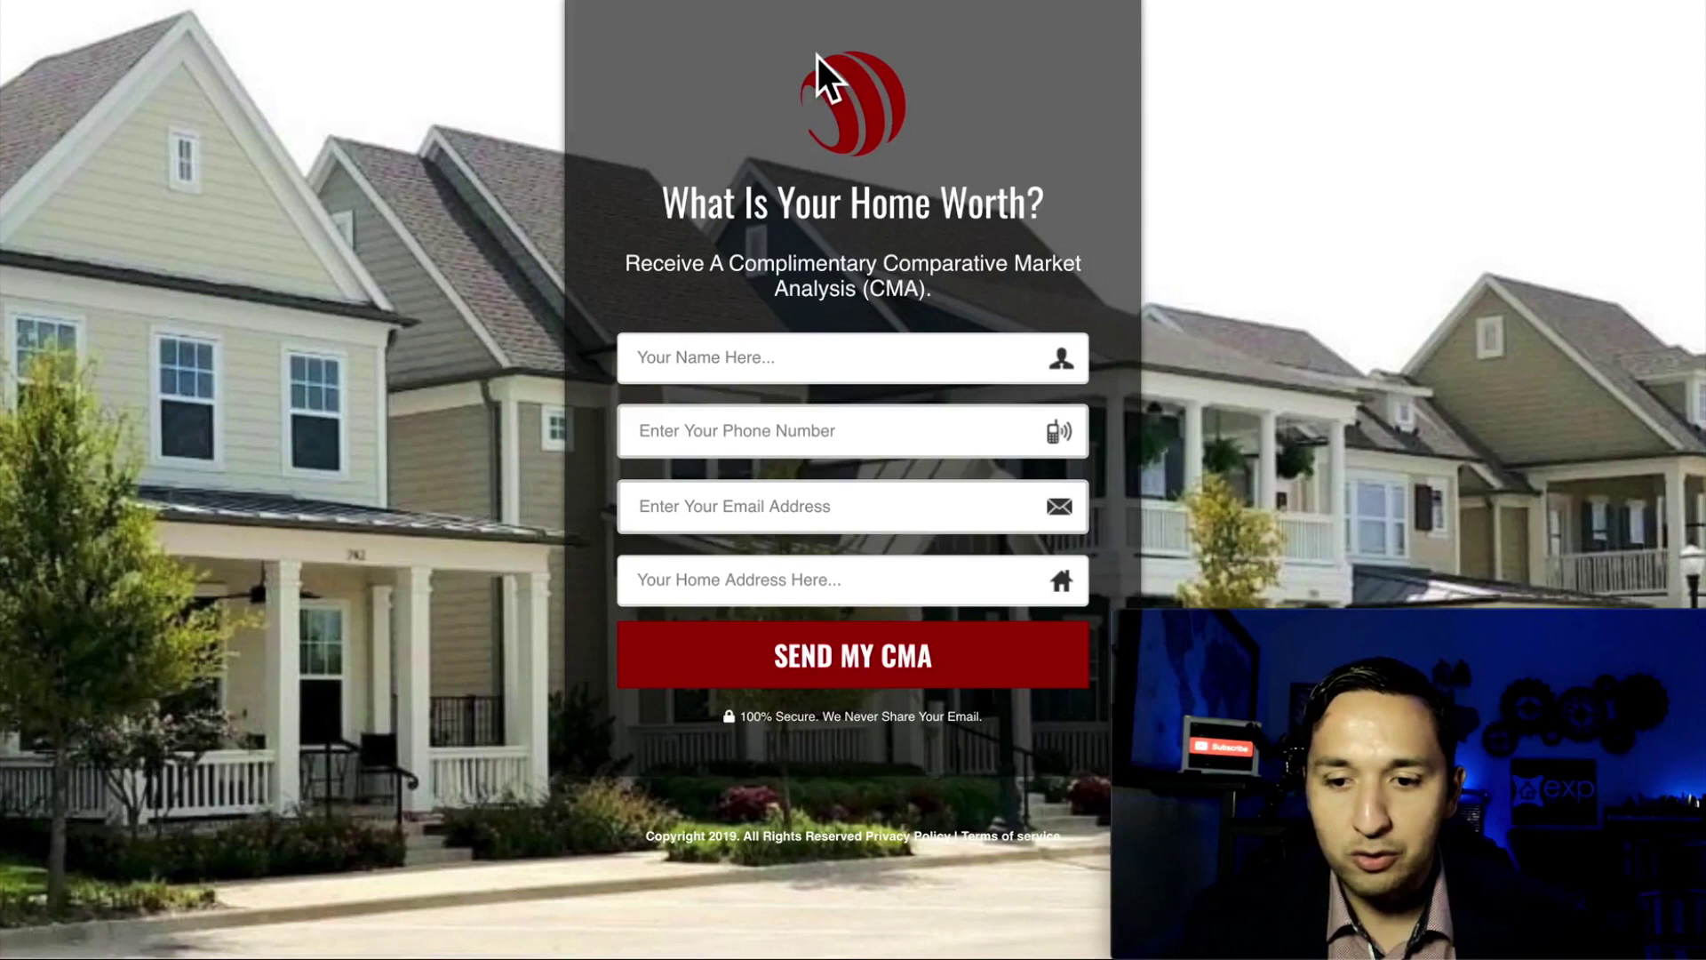
click(1401, 1)
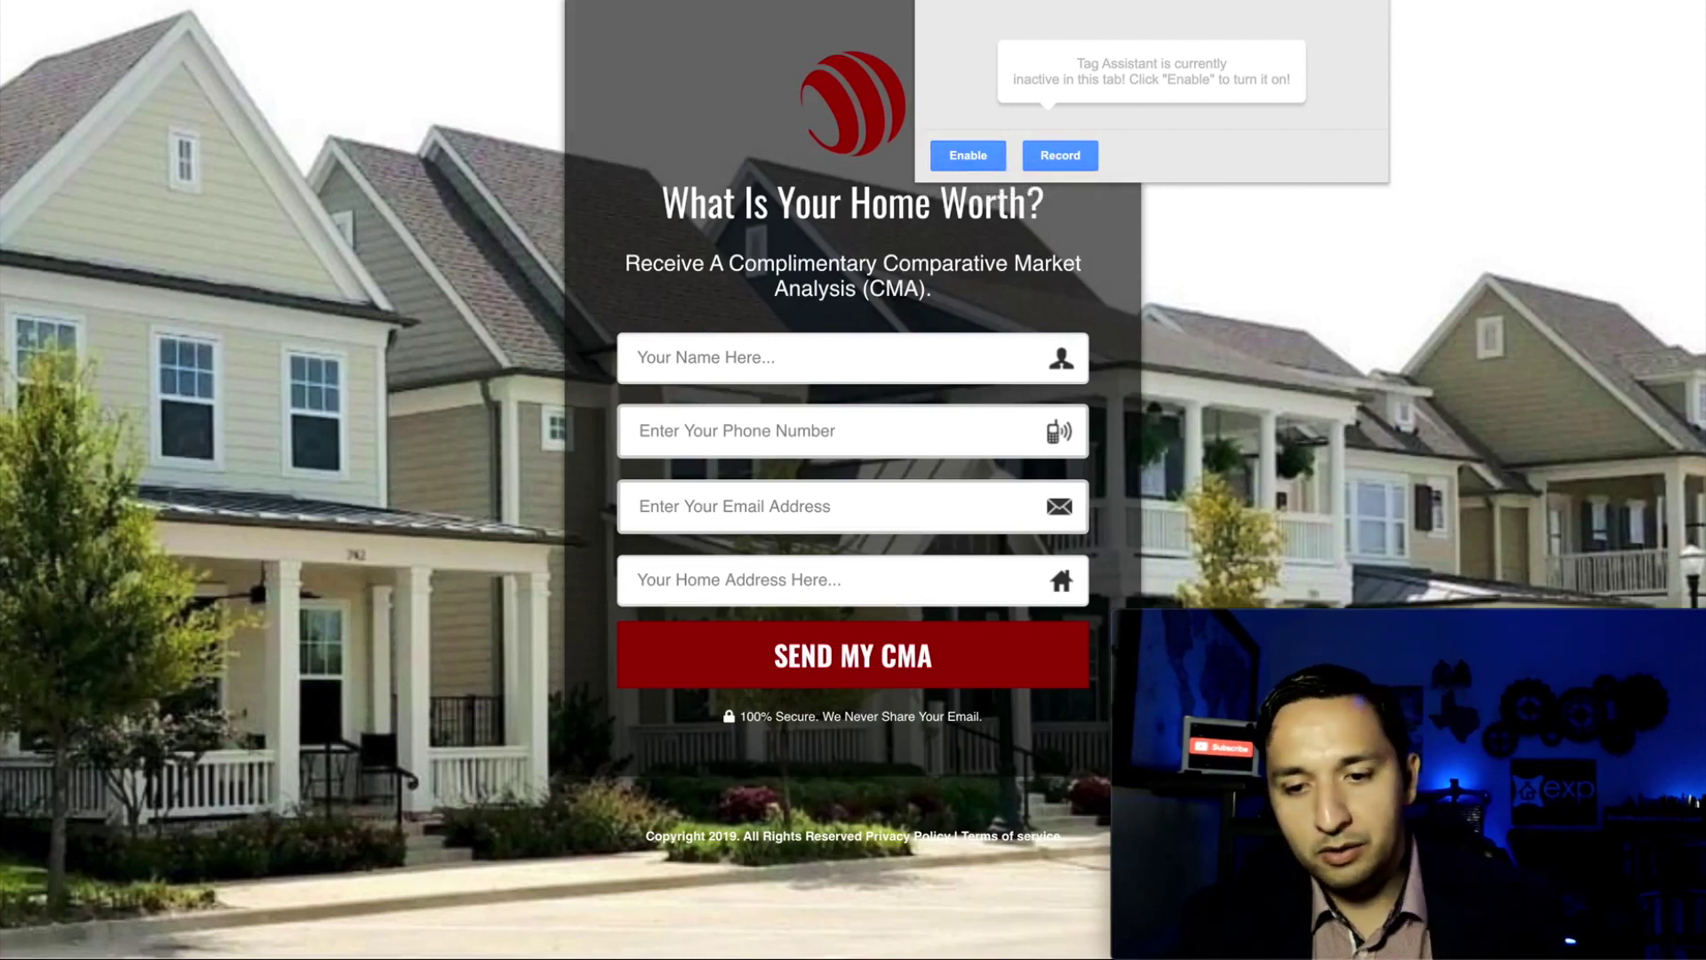
key(Escape)
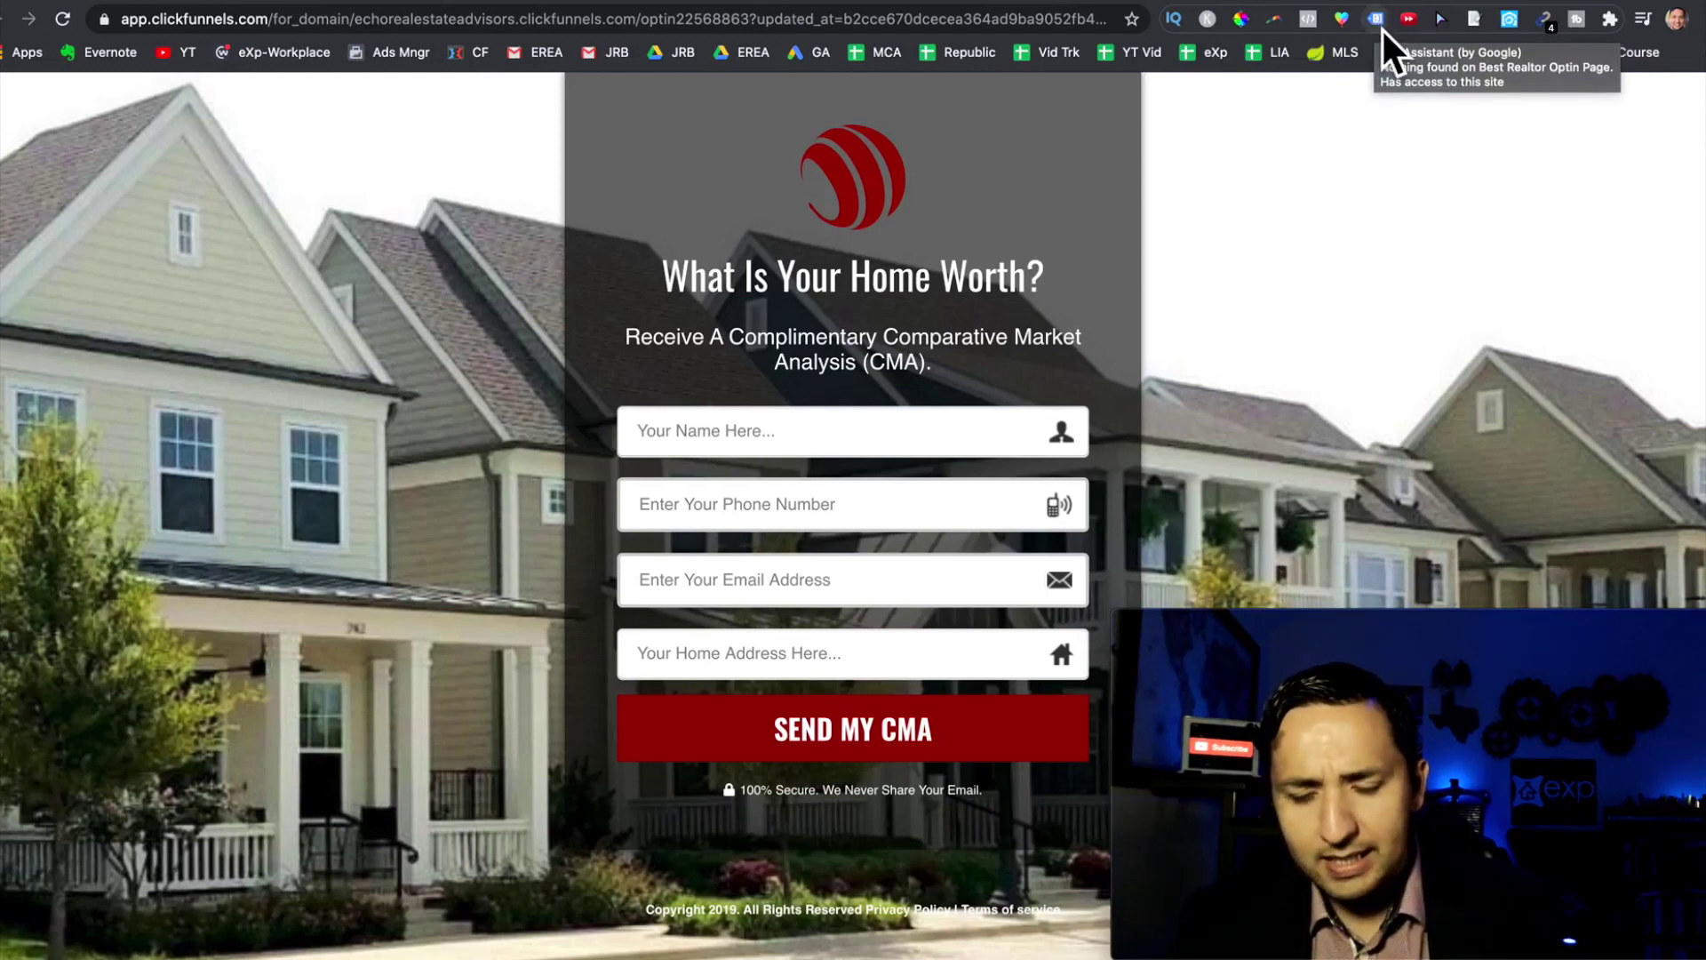
click(1381, 19)
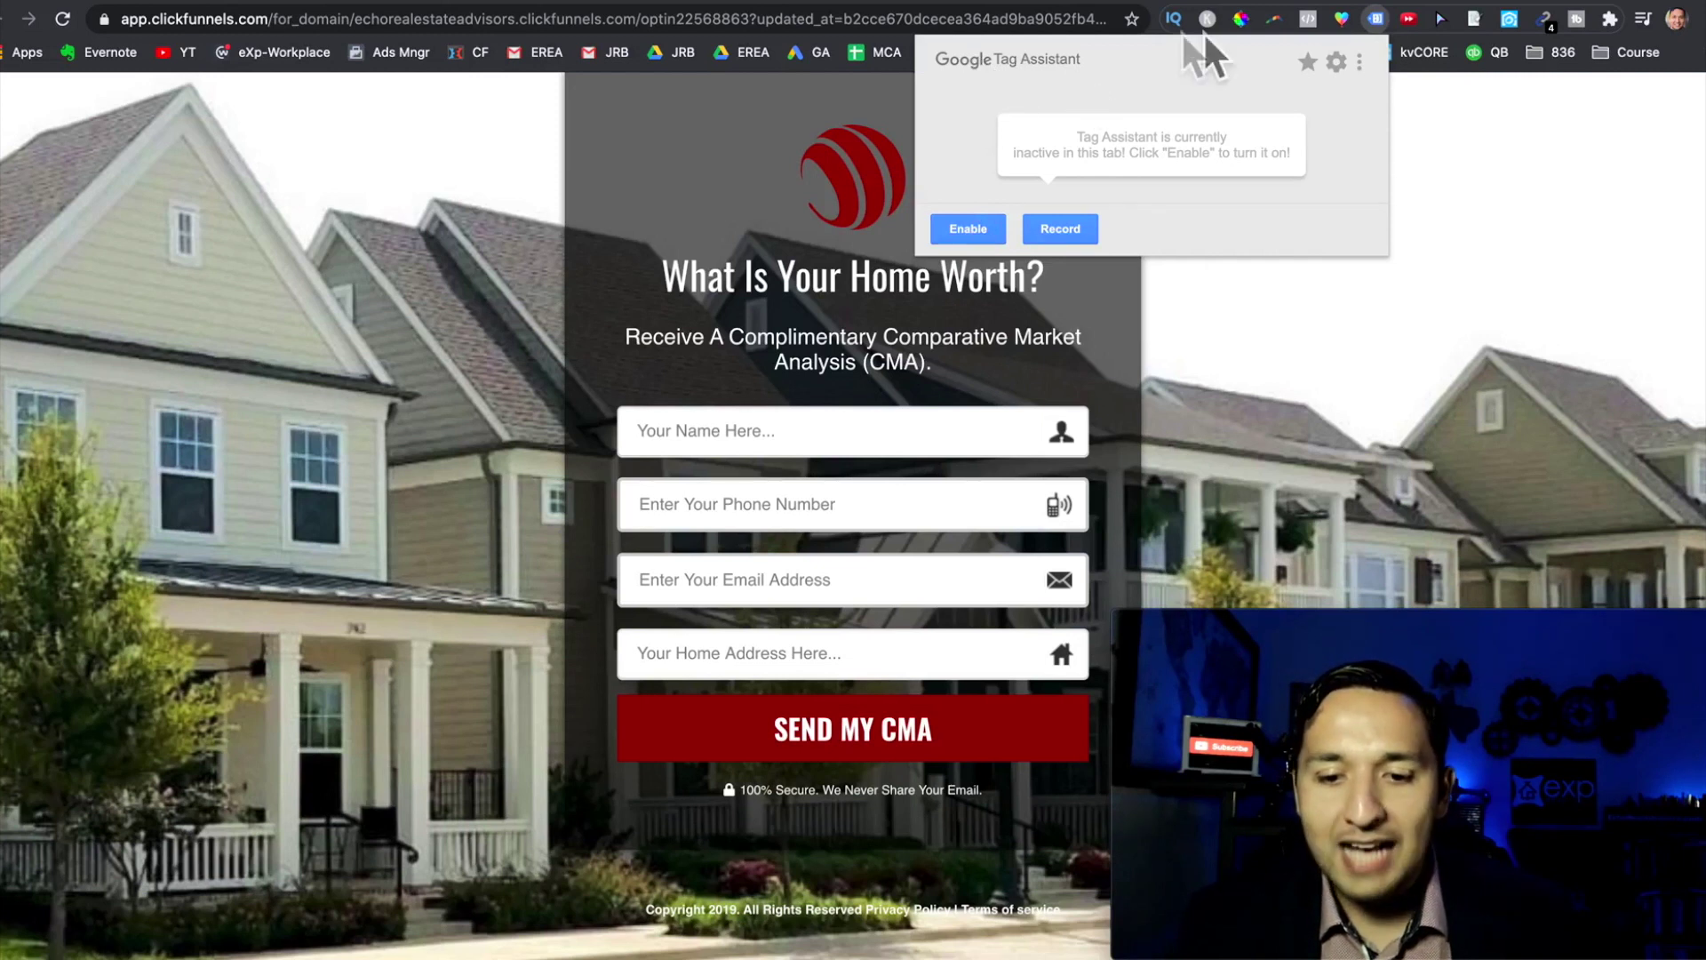
key(Escape)
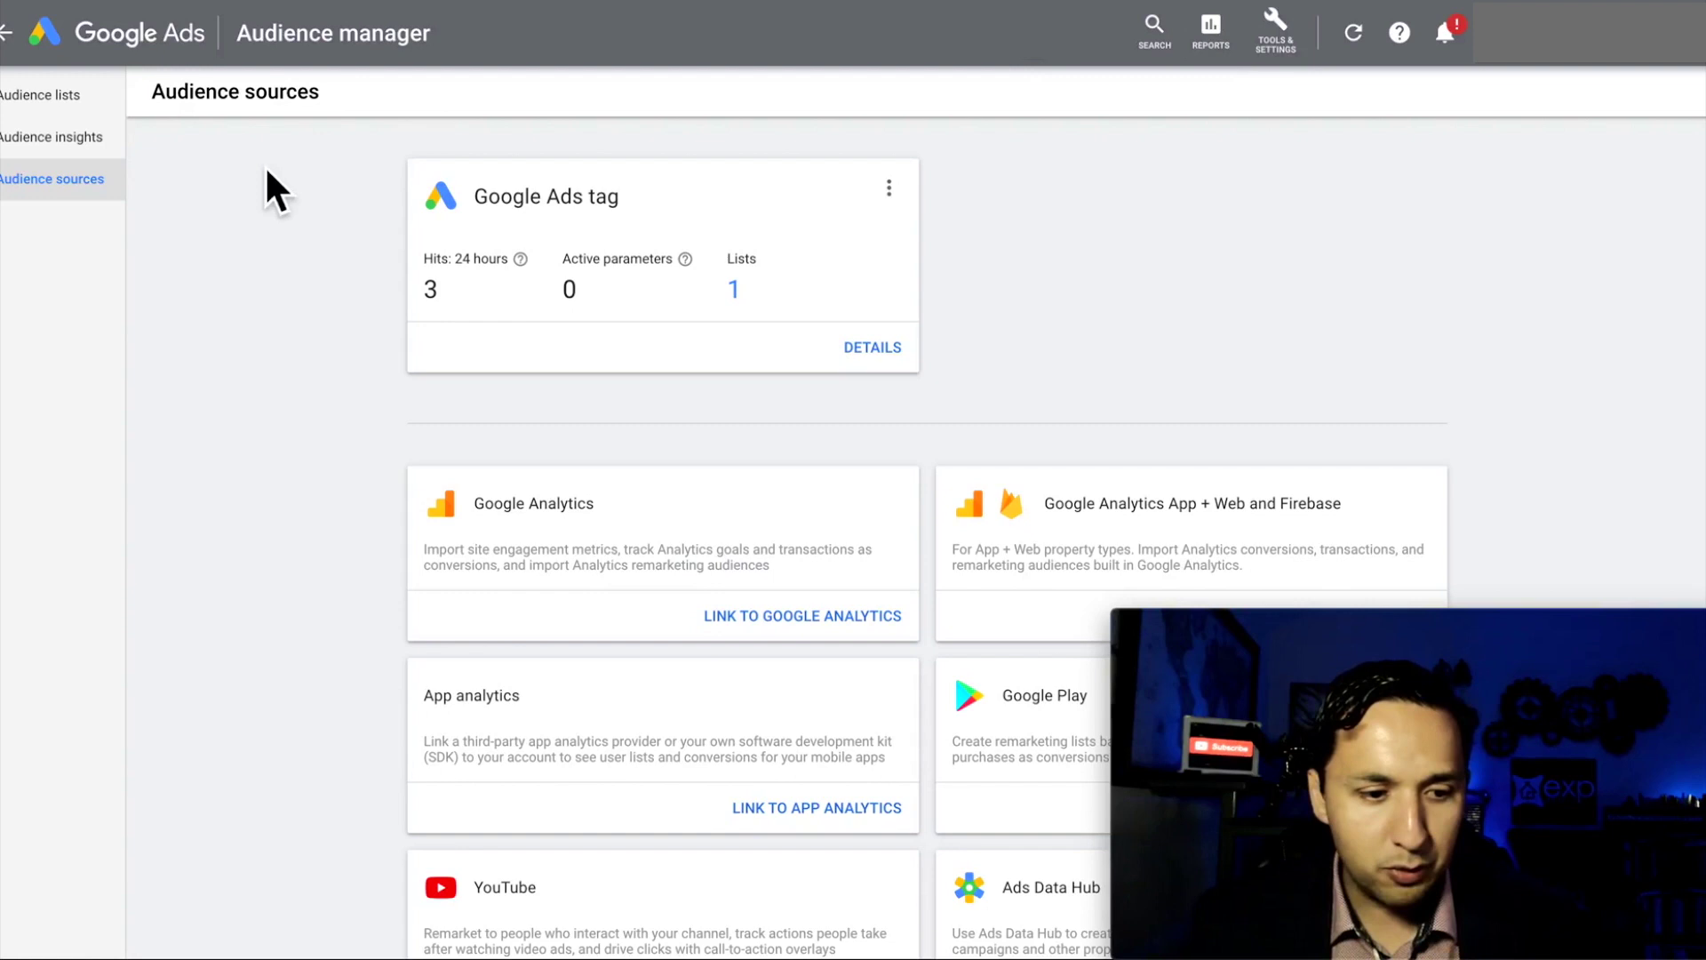
Start a new campaign from the campaigns overview without a goal's guidance.
click(135, 46)
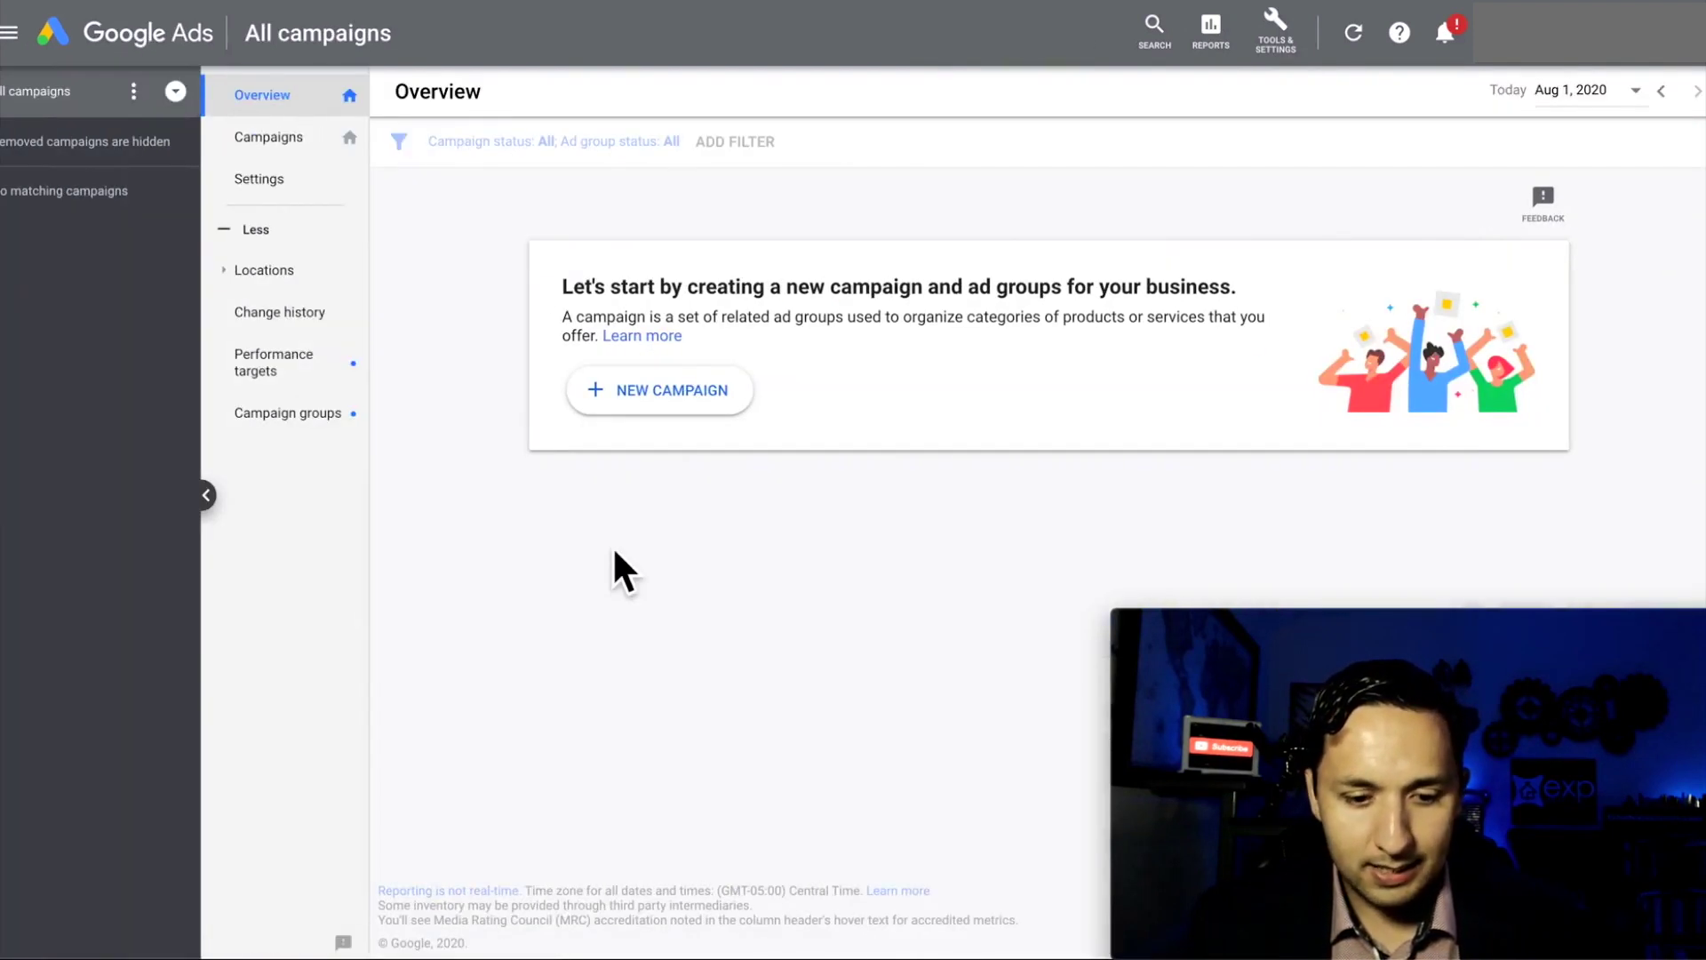
click(685, 393)
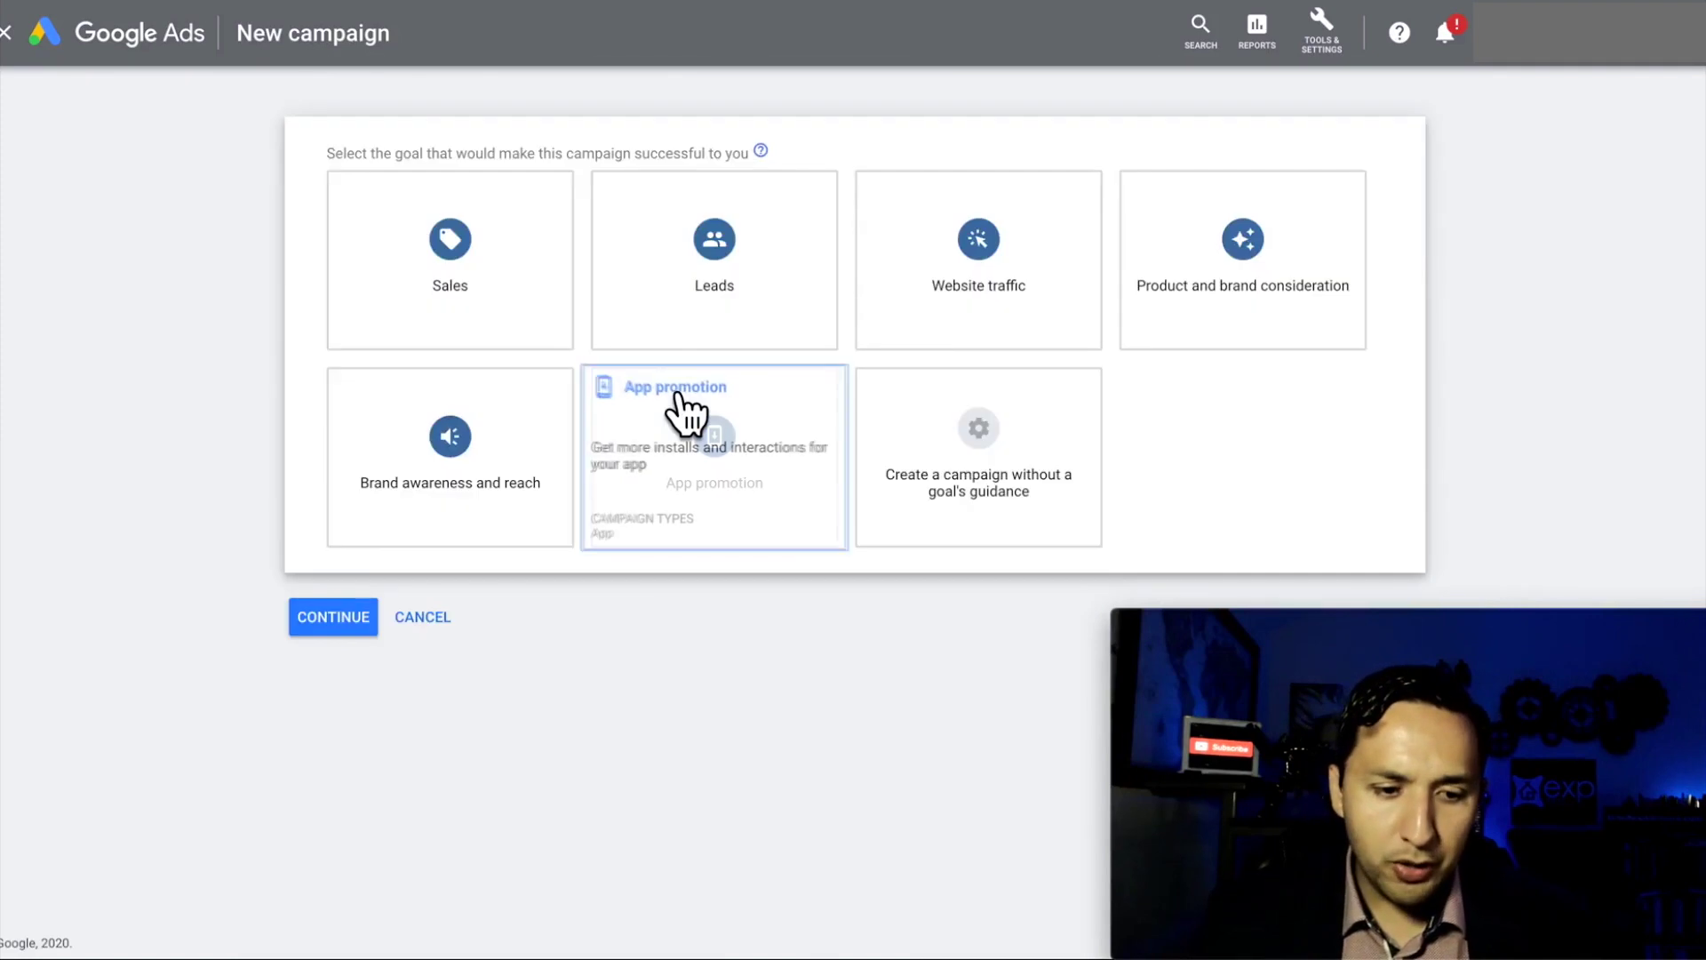
click(913, 459)
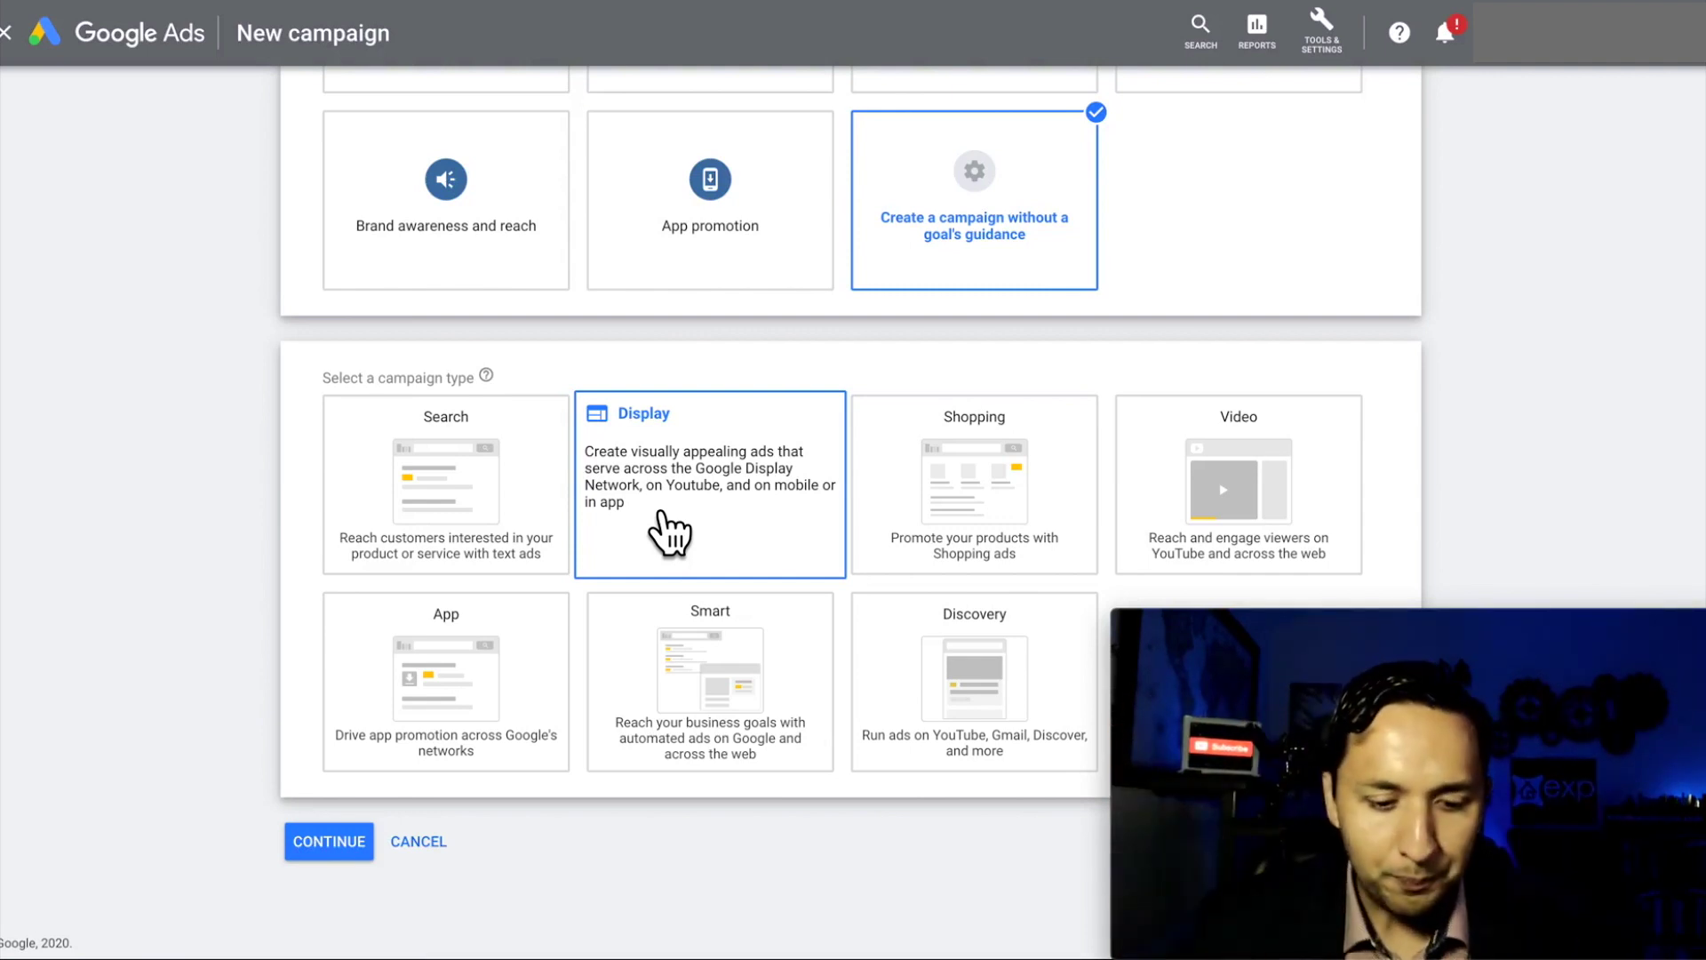
Choose Display as the campaign type with the Standard display campaign subtype.
click(668, 531)
scroll(770, 488, down, 5)
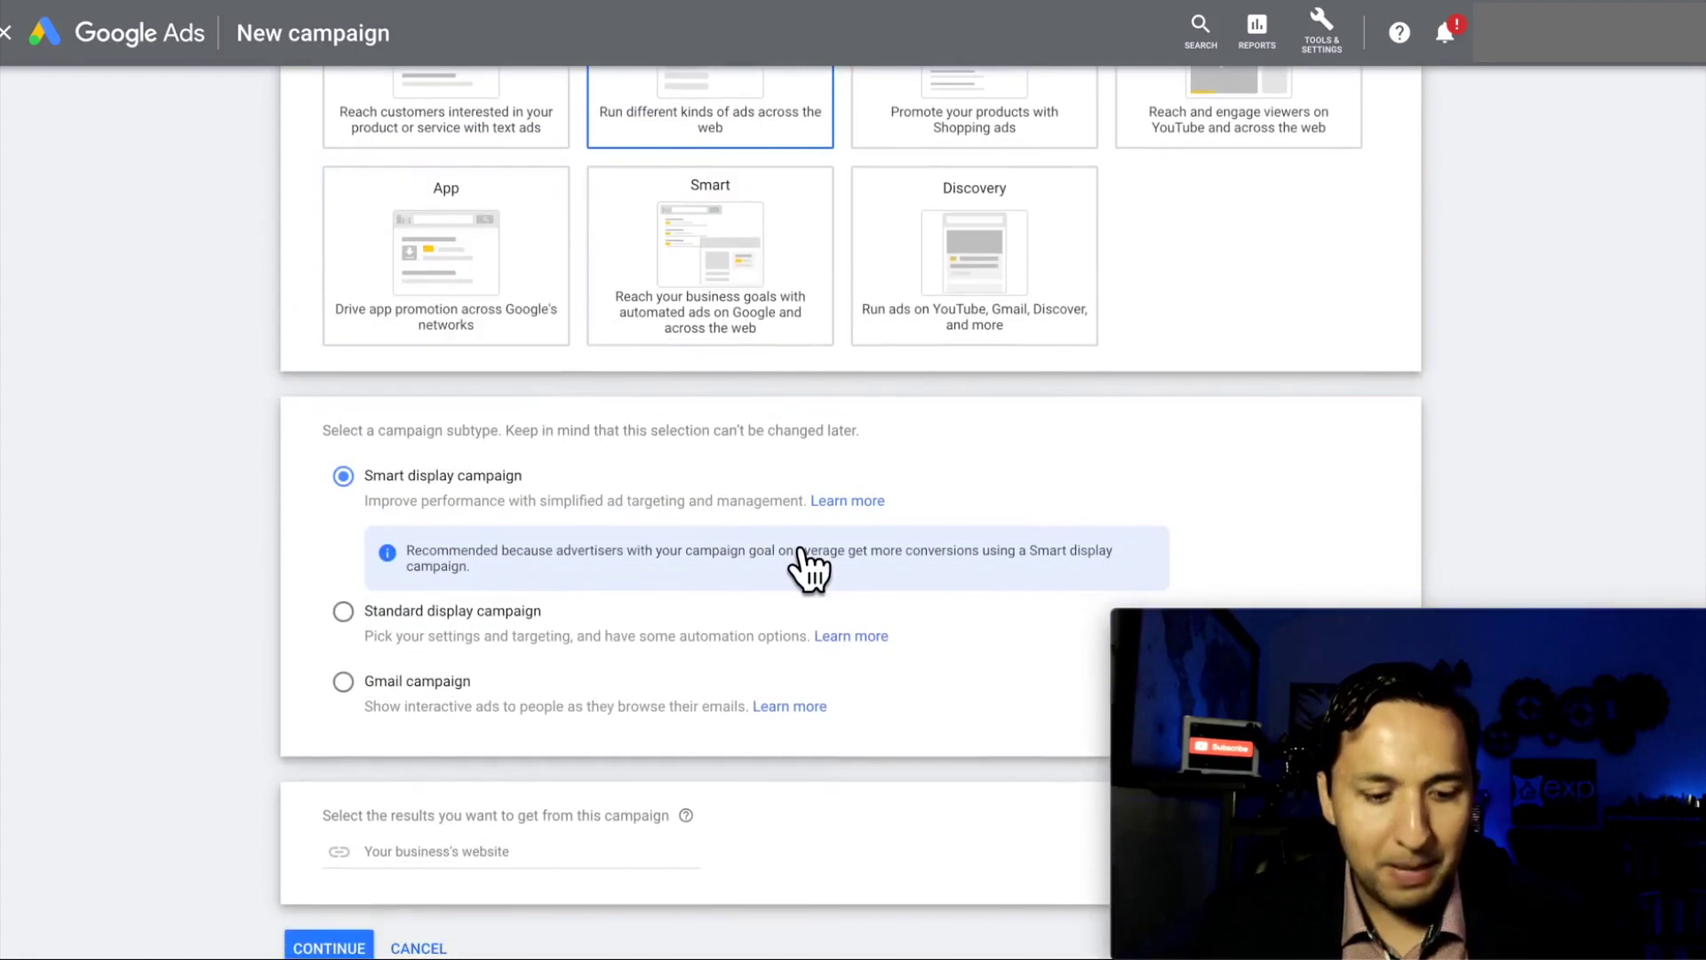
scroll(809, 569, down, 1)
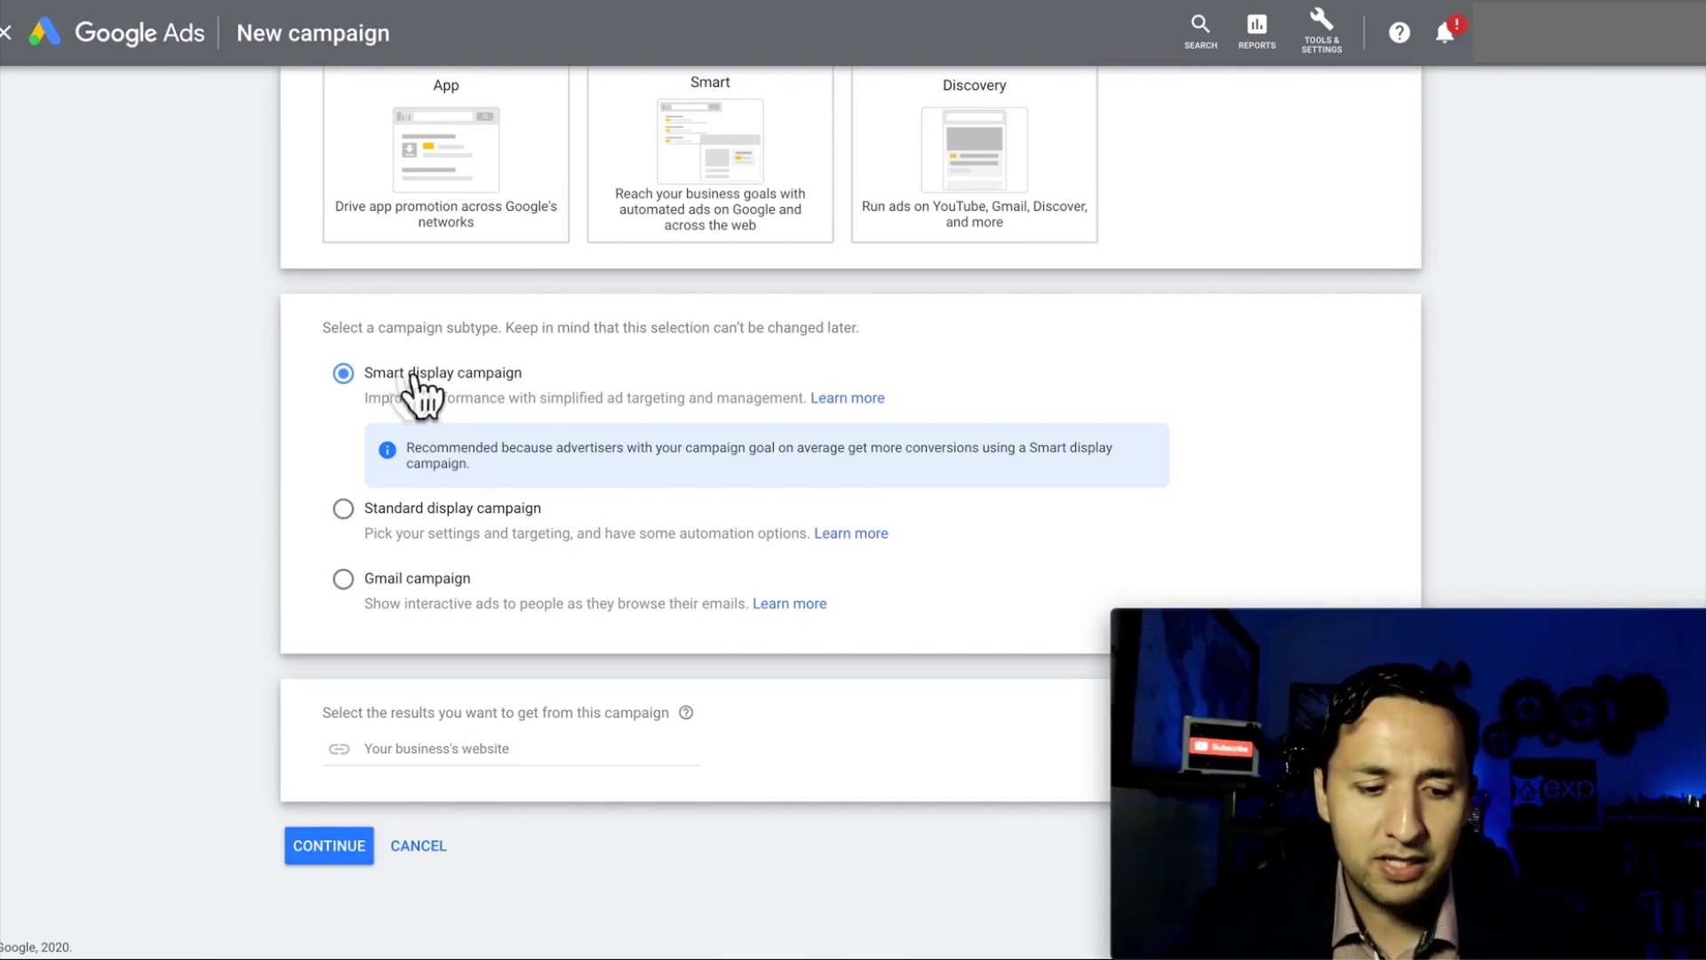
click(343, 509)
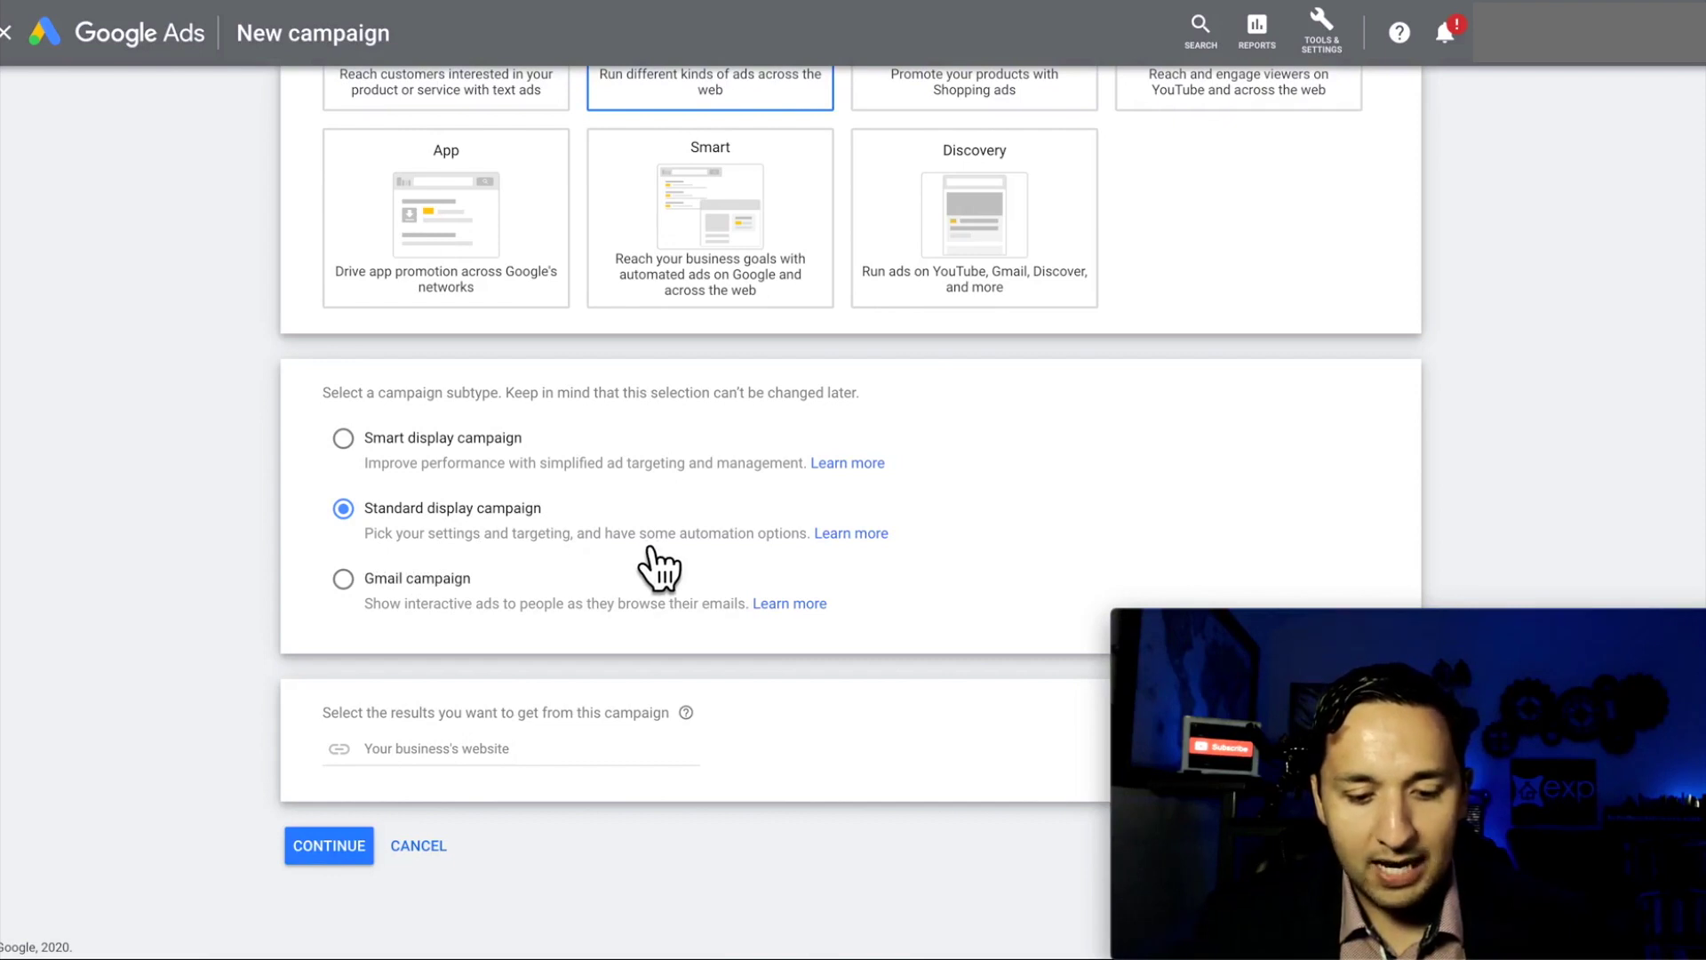
scroll(794, 577, down, 1)
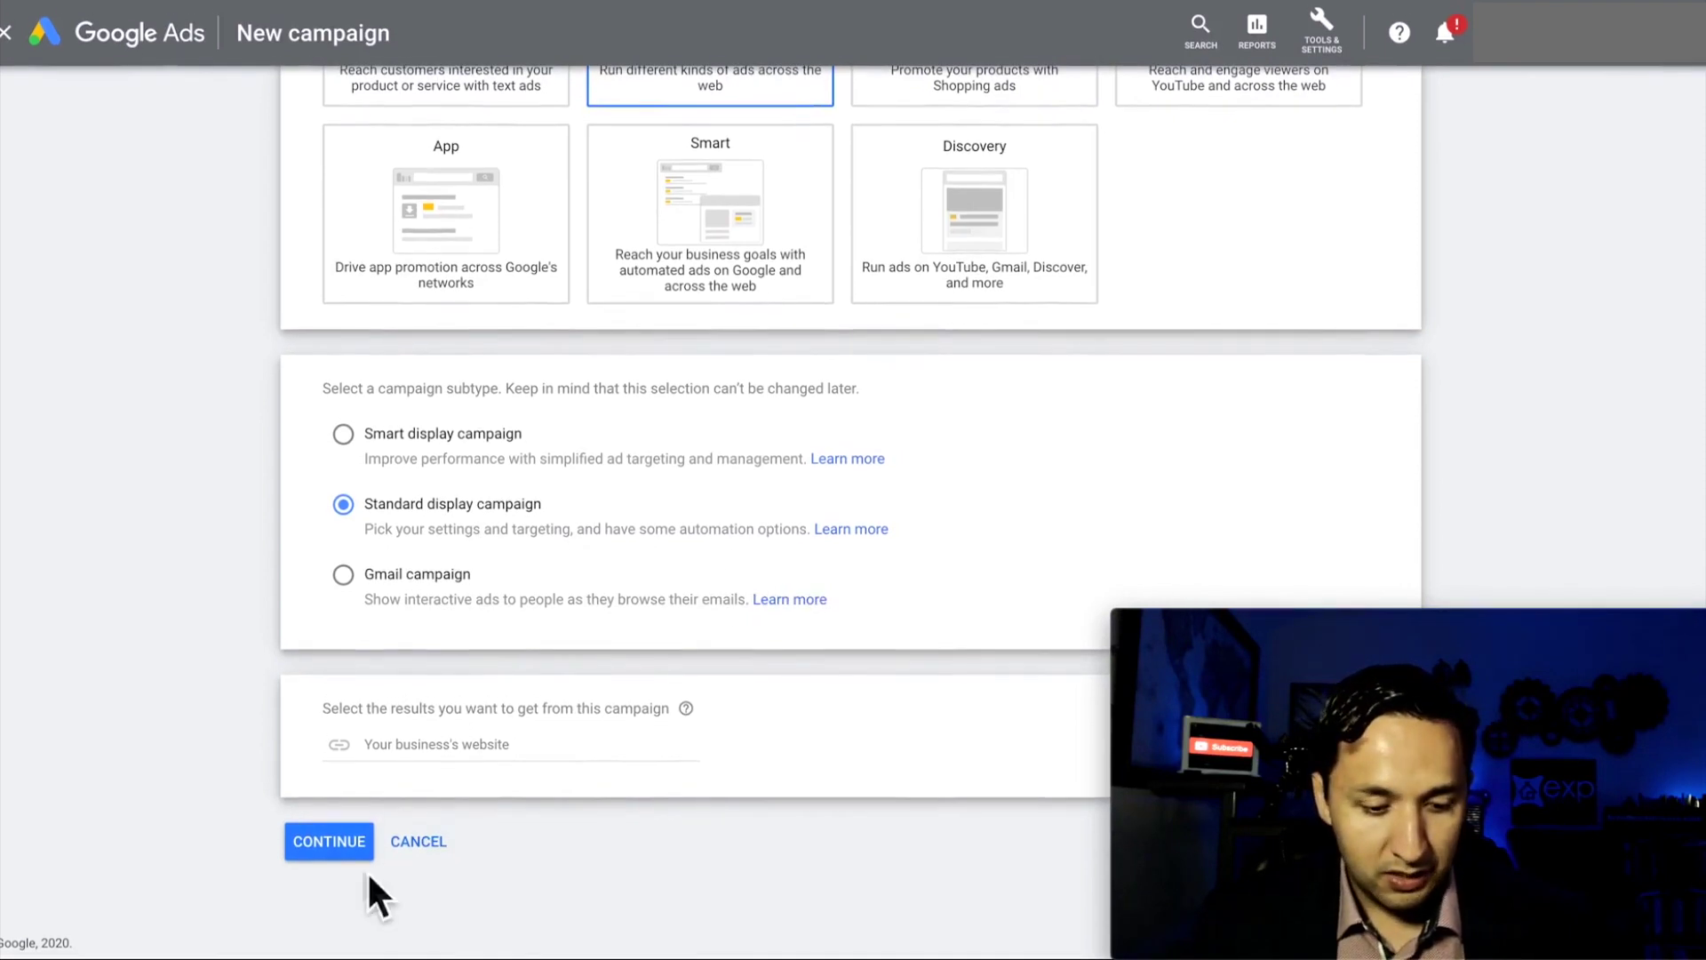
Continue to the Display-1 campaign settings and scroll down to the Audiences section.
click(337, 851)
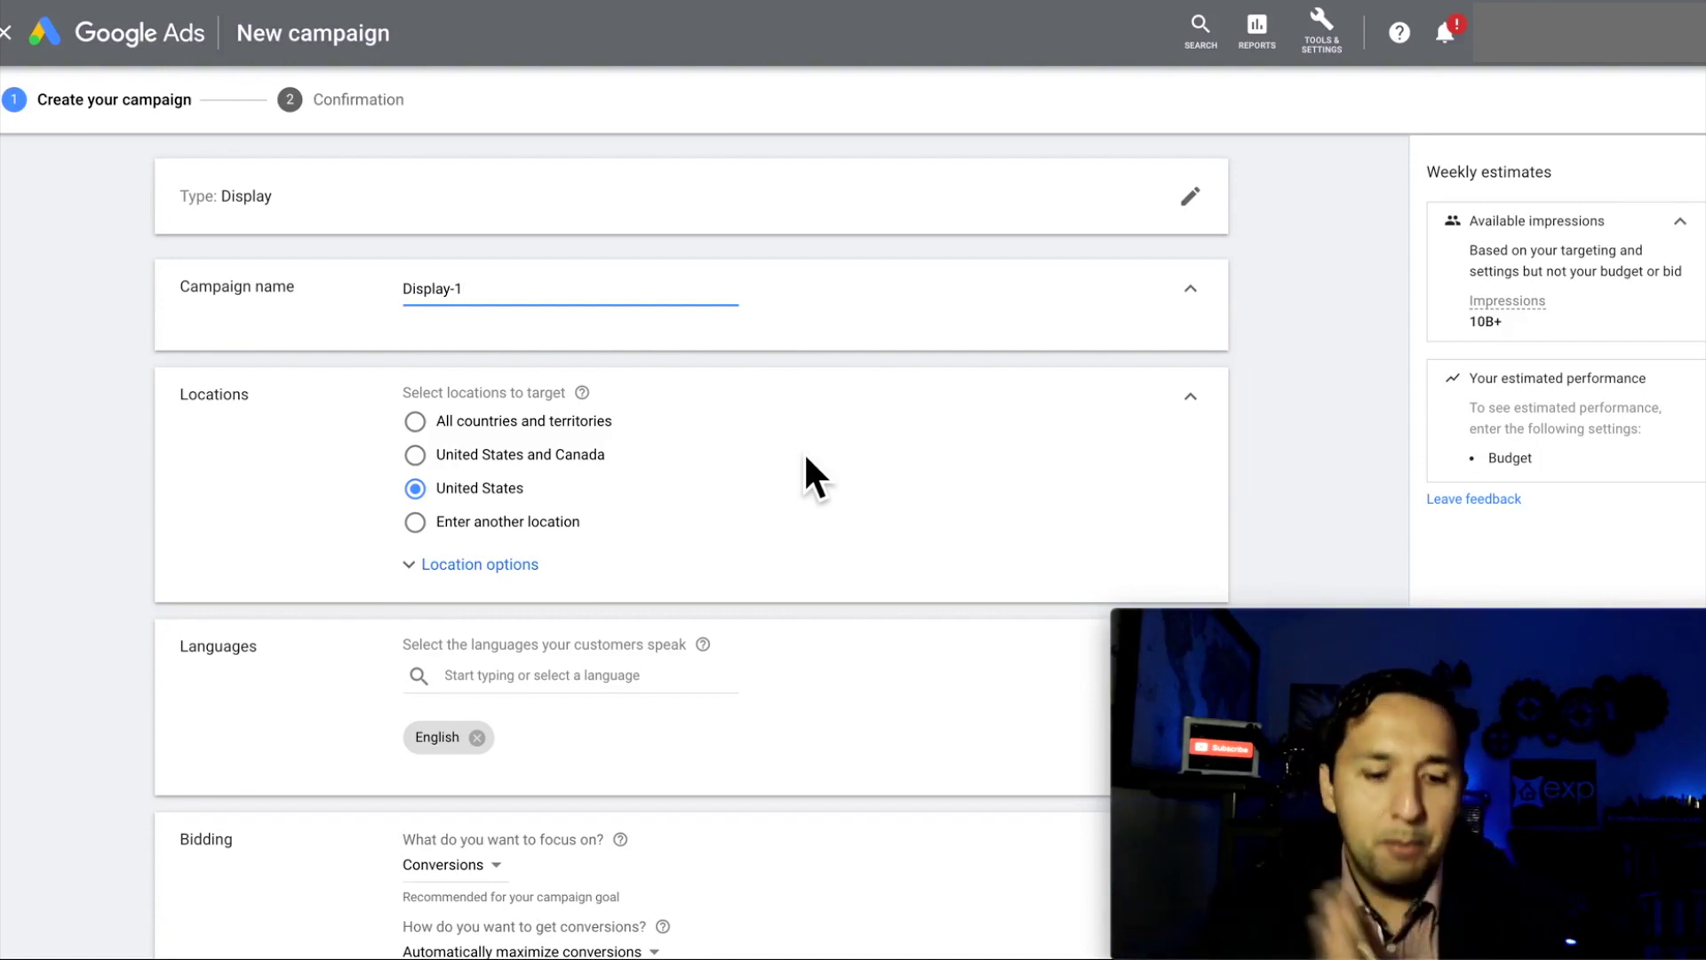
scroll(807, 459, down, 7)
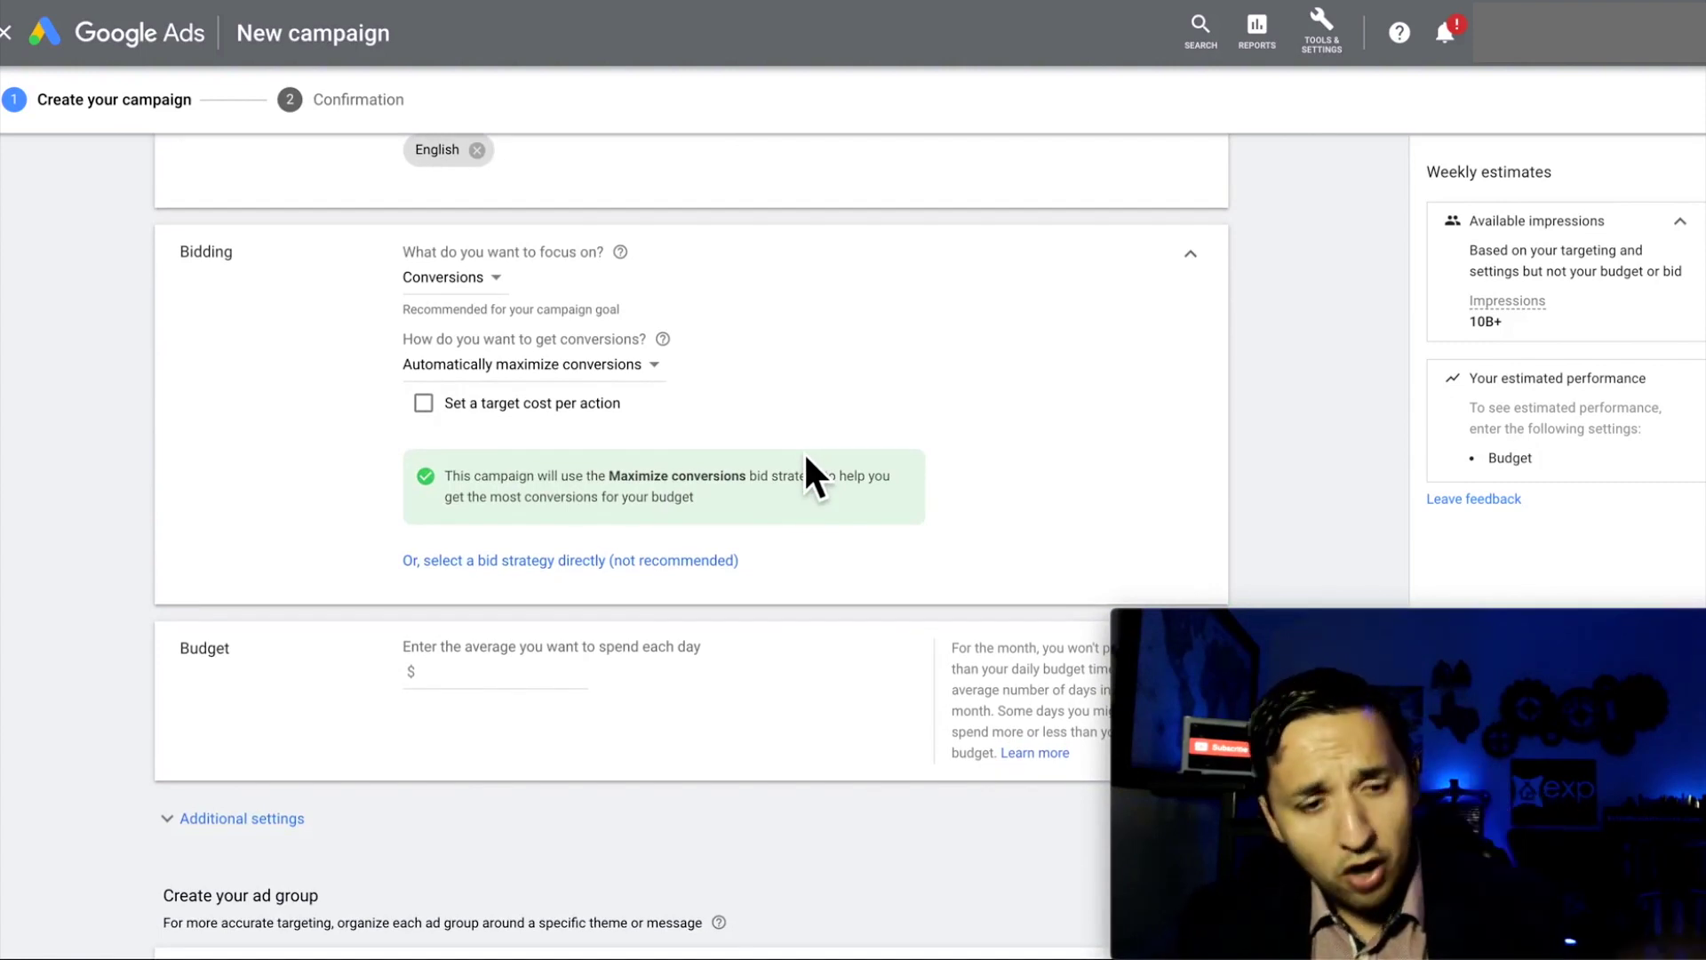
scroll(806, 458, down, 4)
scroll(806, 458, down, 6)
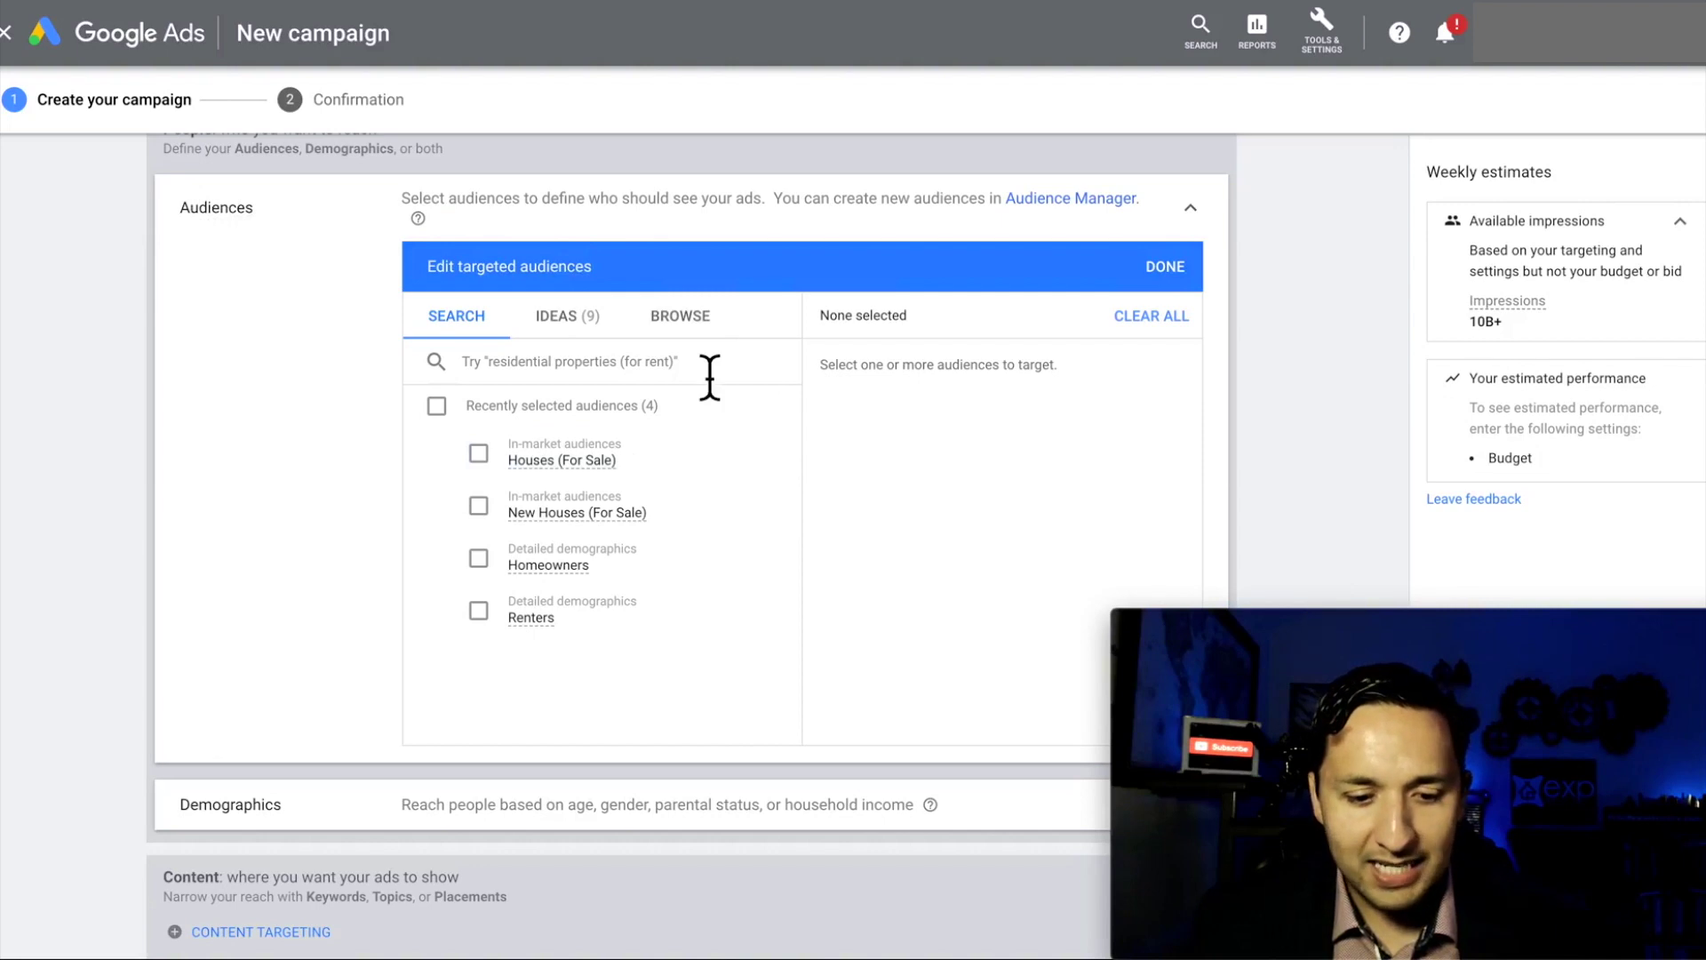
Browse interaction-based audiences and check All visitors (Google Ads) under Website visitors.
click(691, 320)
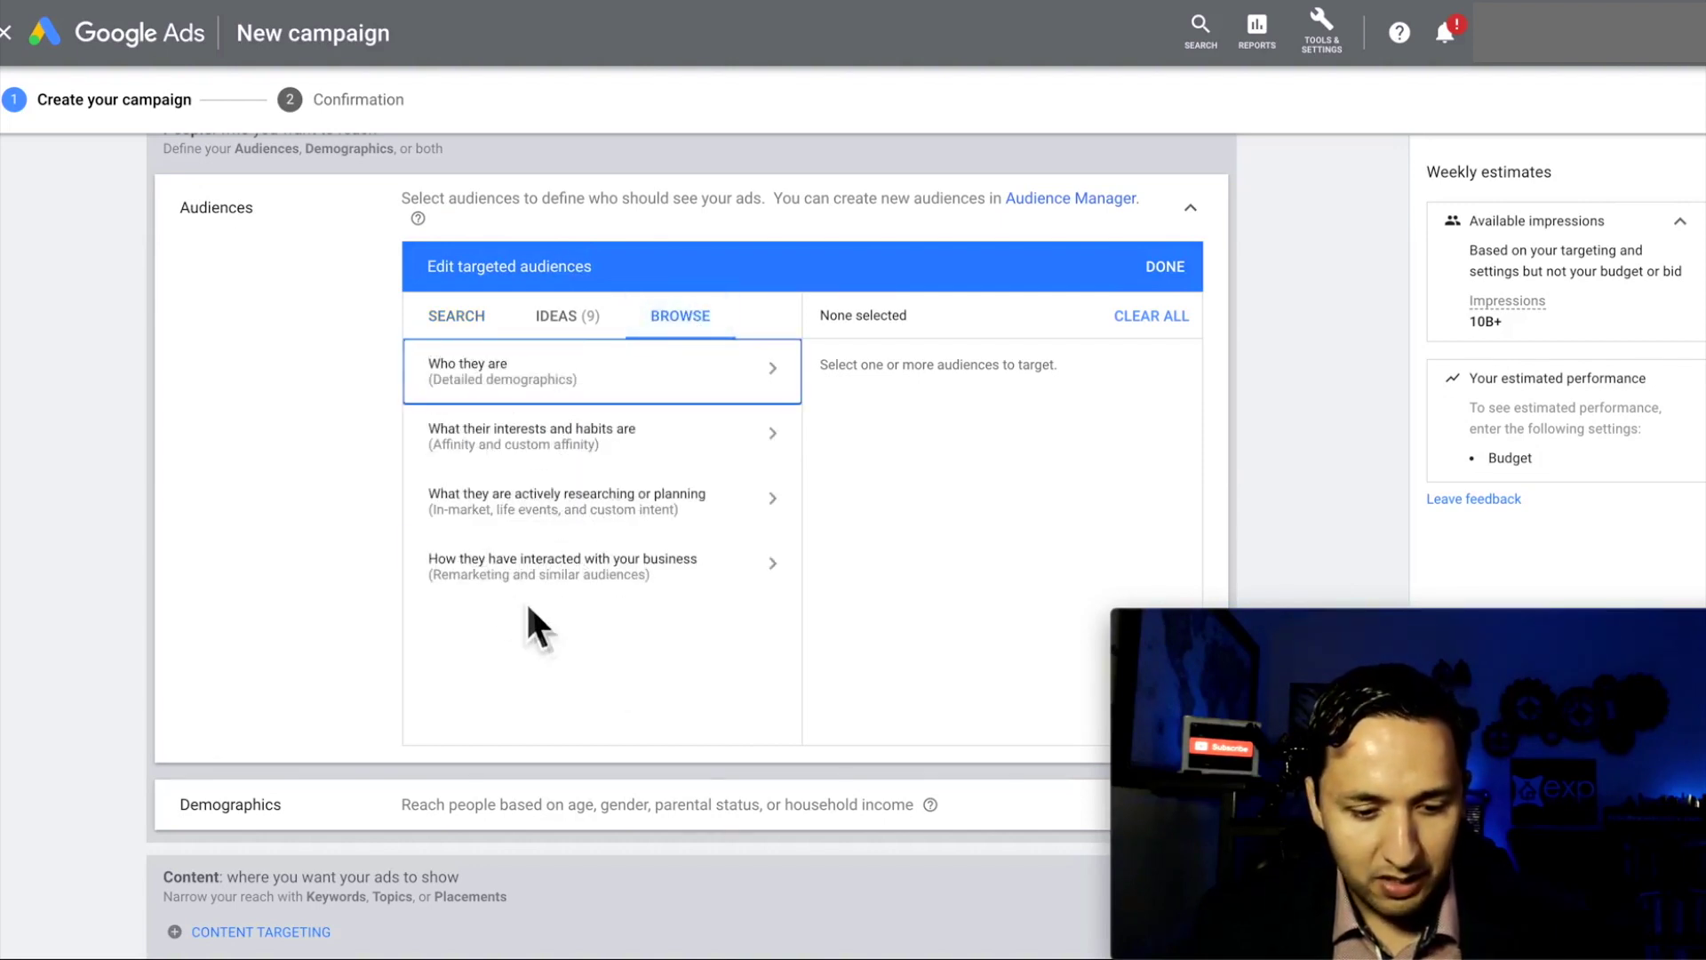
click(696, 571)
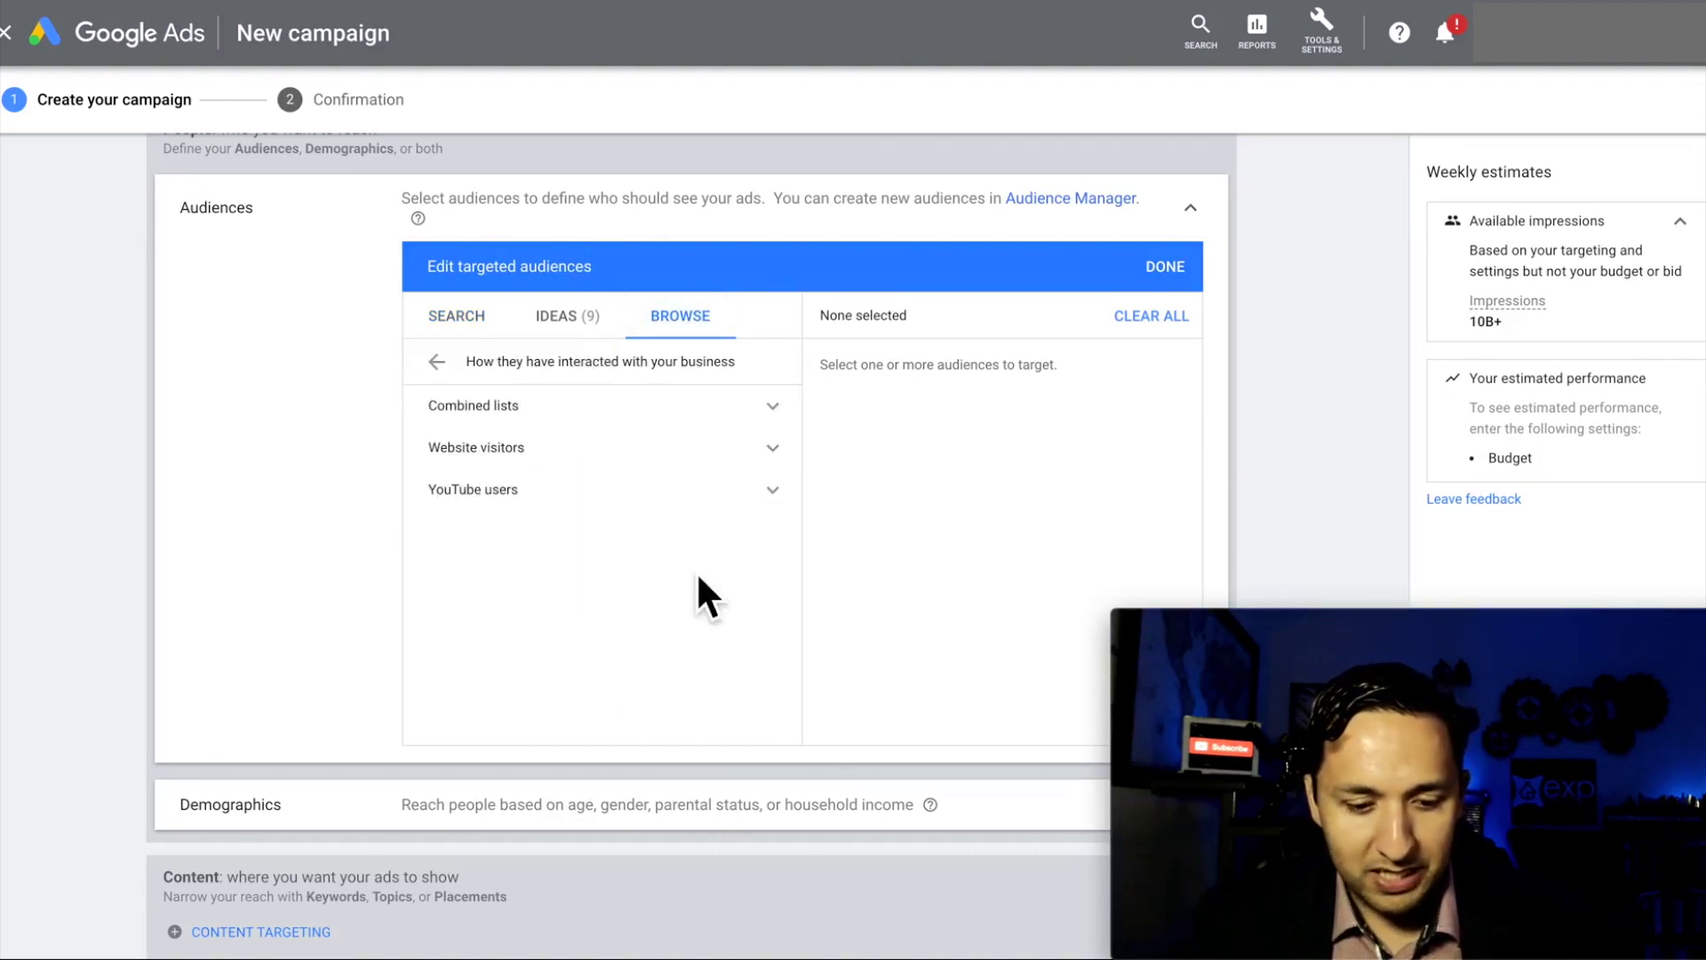
click(489, 452)
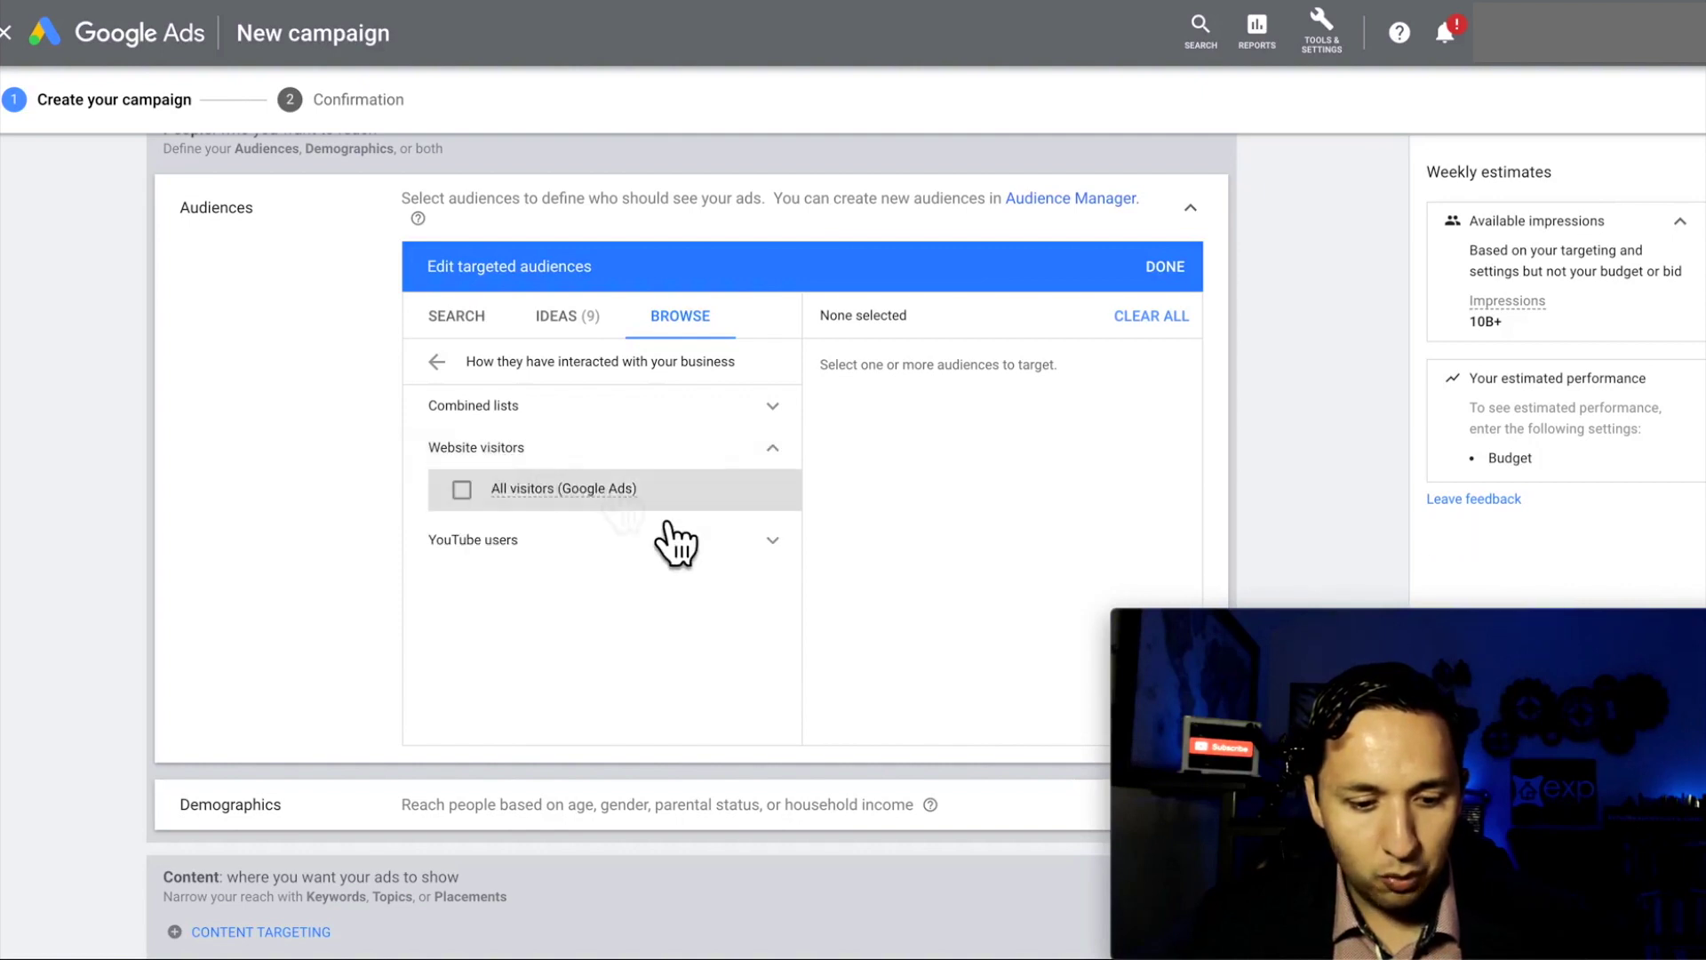
click(510, 493)
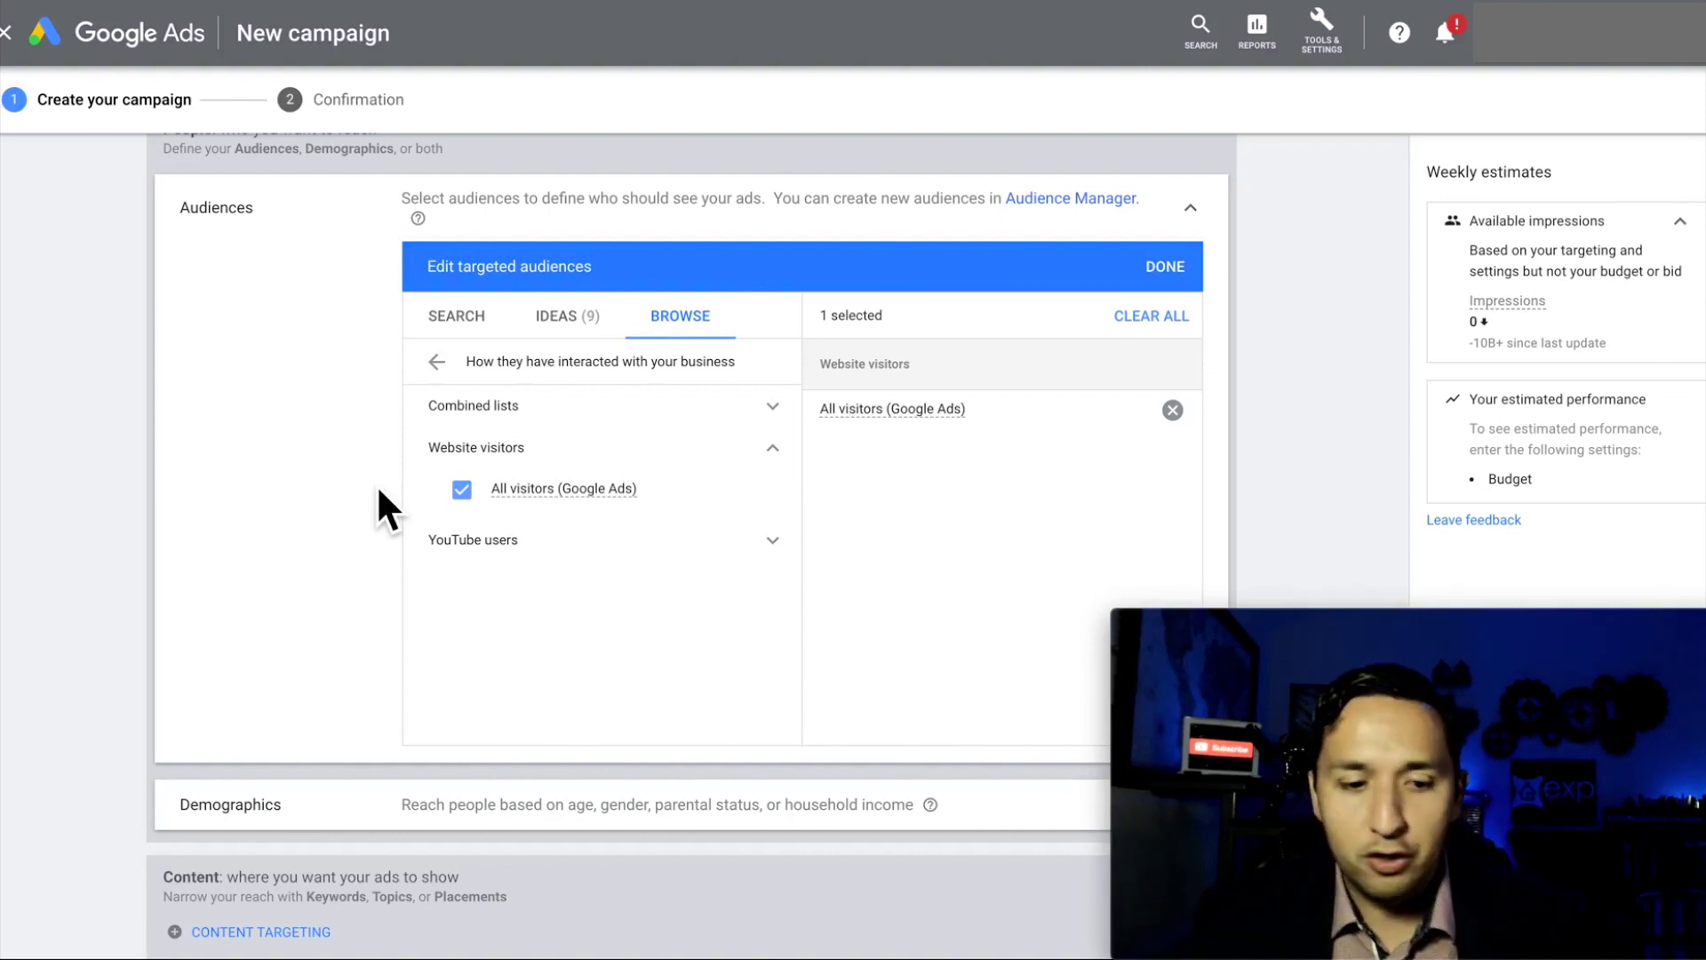
scroll(809, 213, up, 2)
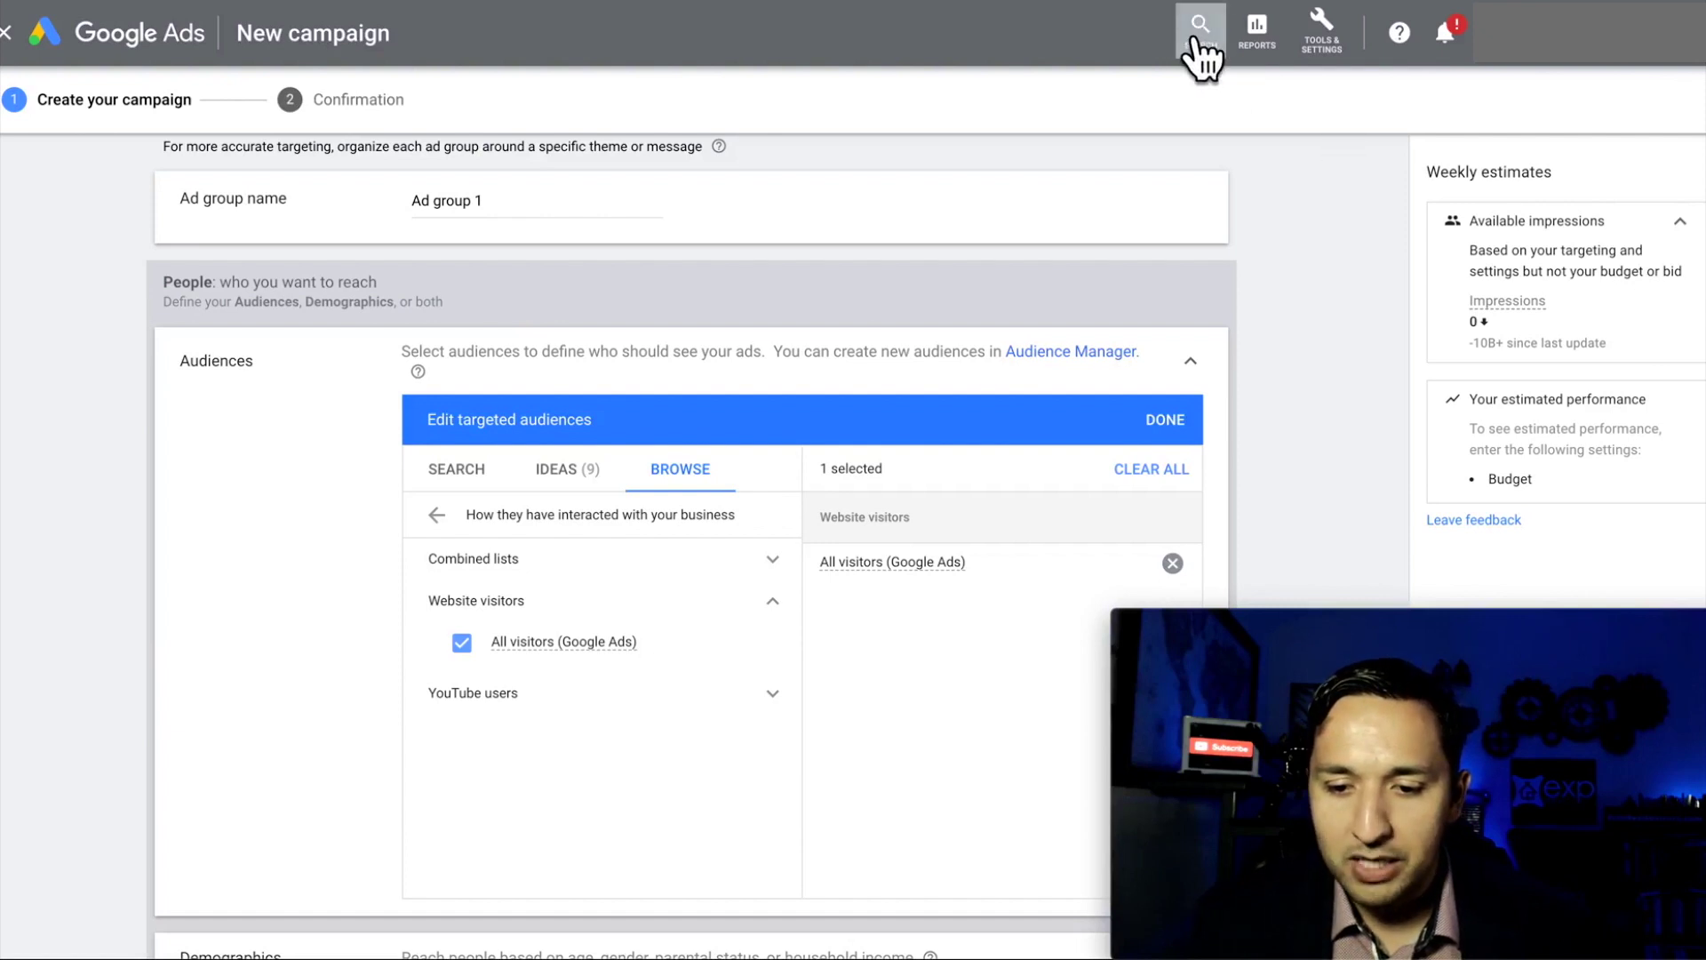
Go to Audience manager from Tools & Settings, triggering the Campaign not saved warning.
click(1194, 40)
click(1325, 32)
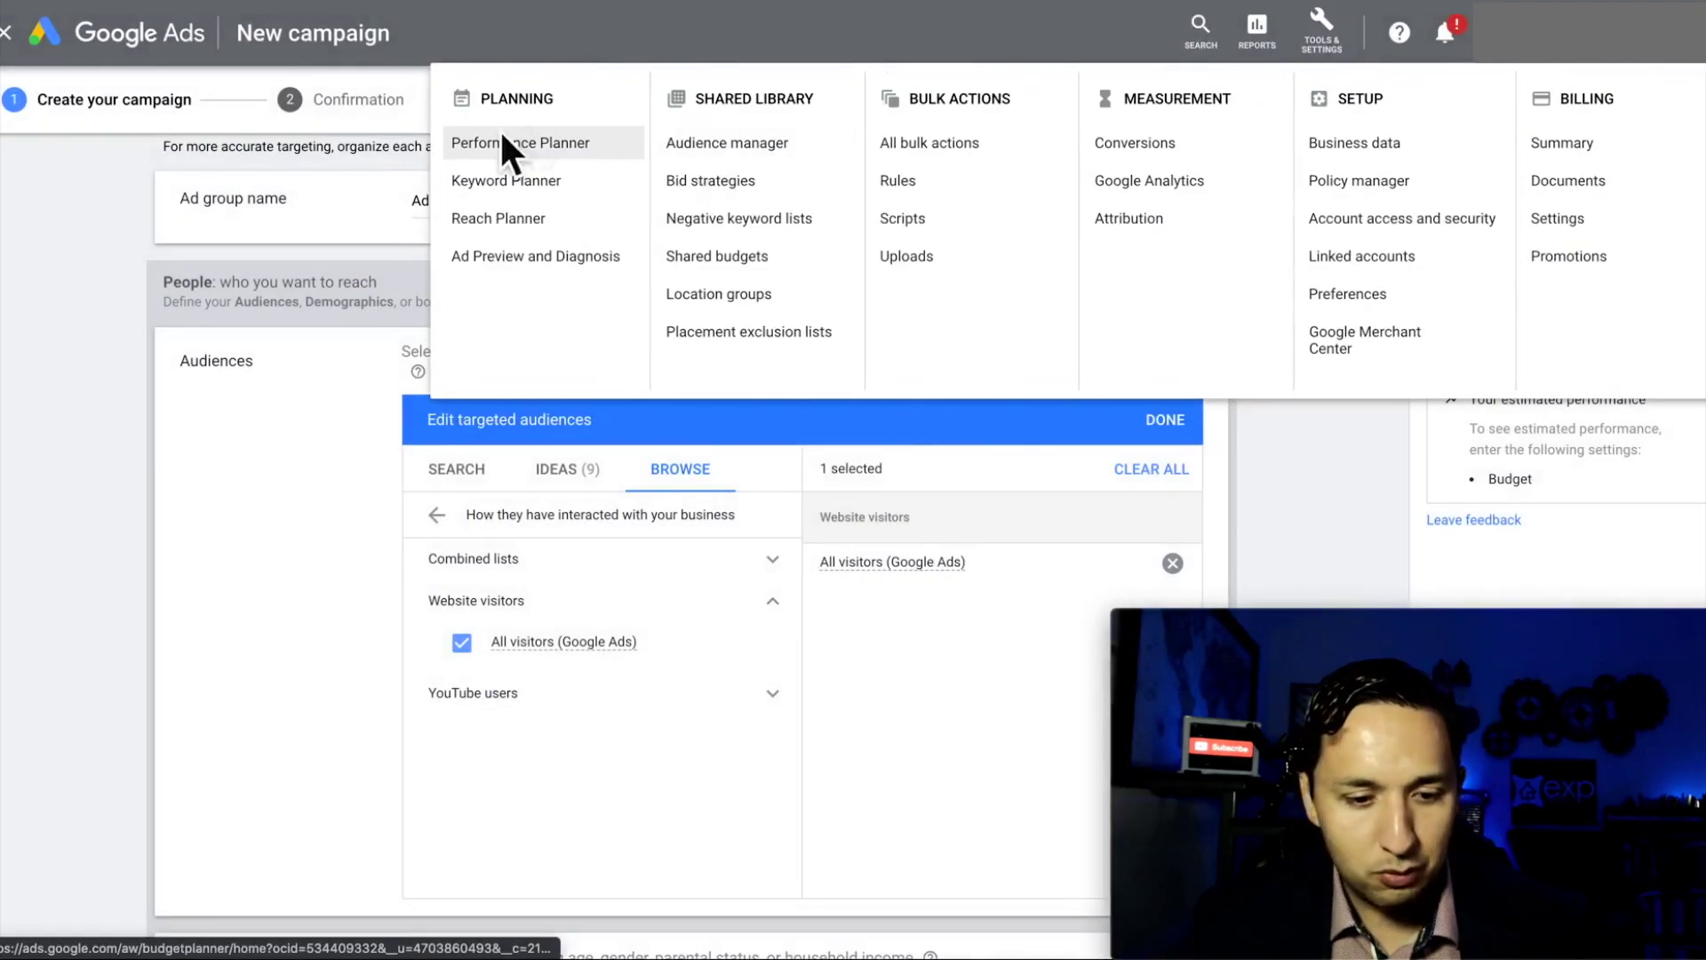
click(264, 553)
scroll(264, 553, up, 15)
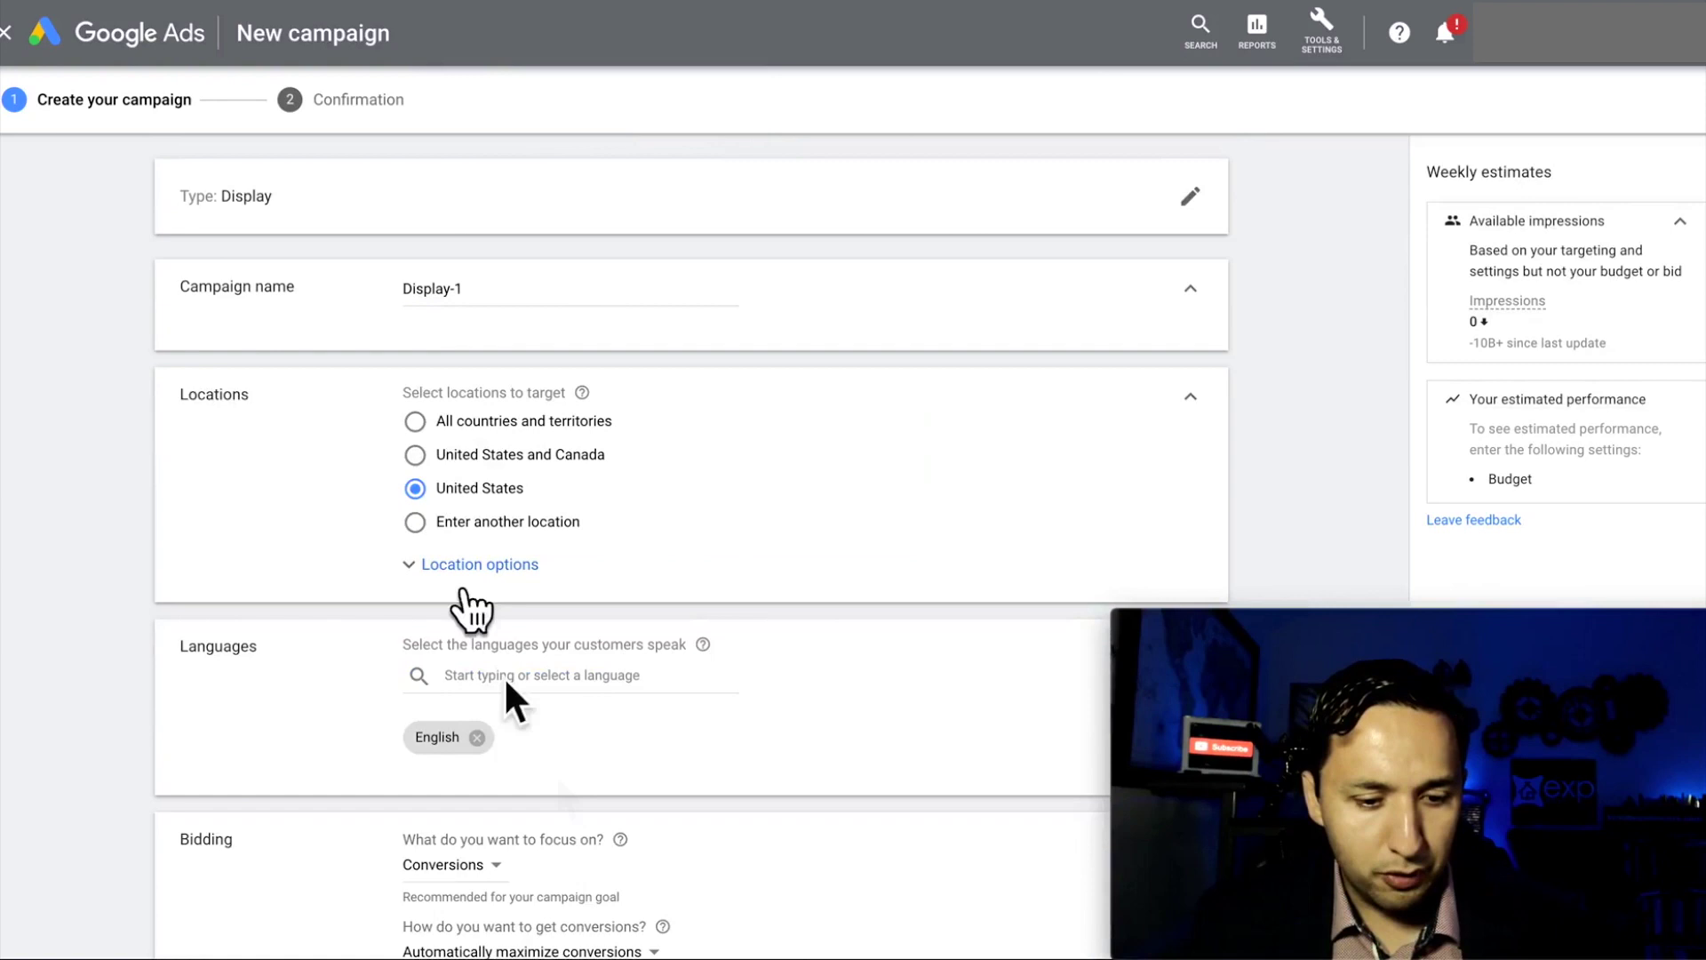
scroll(556, 773, down, 20)
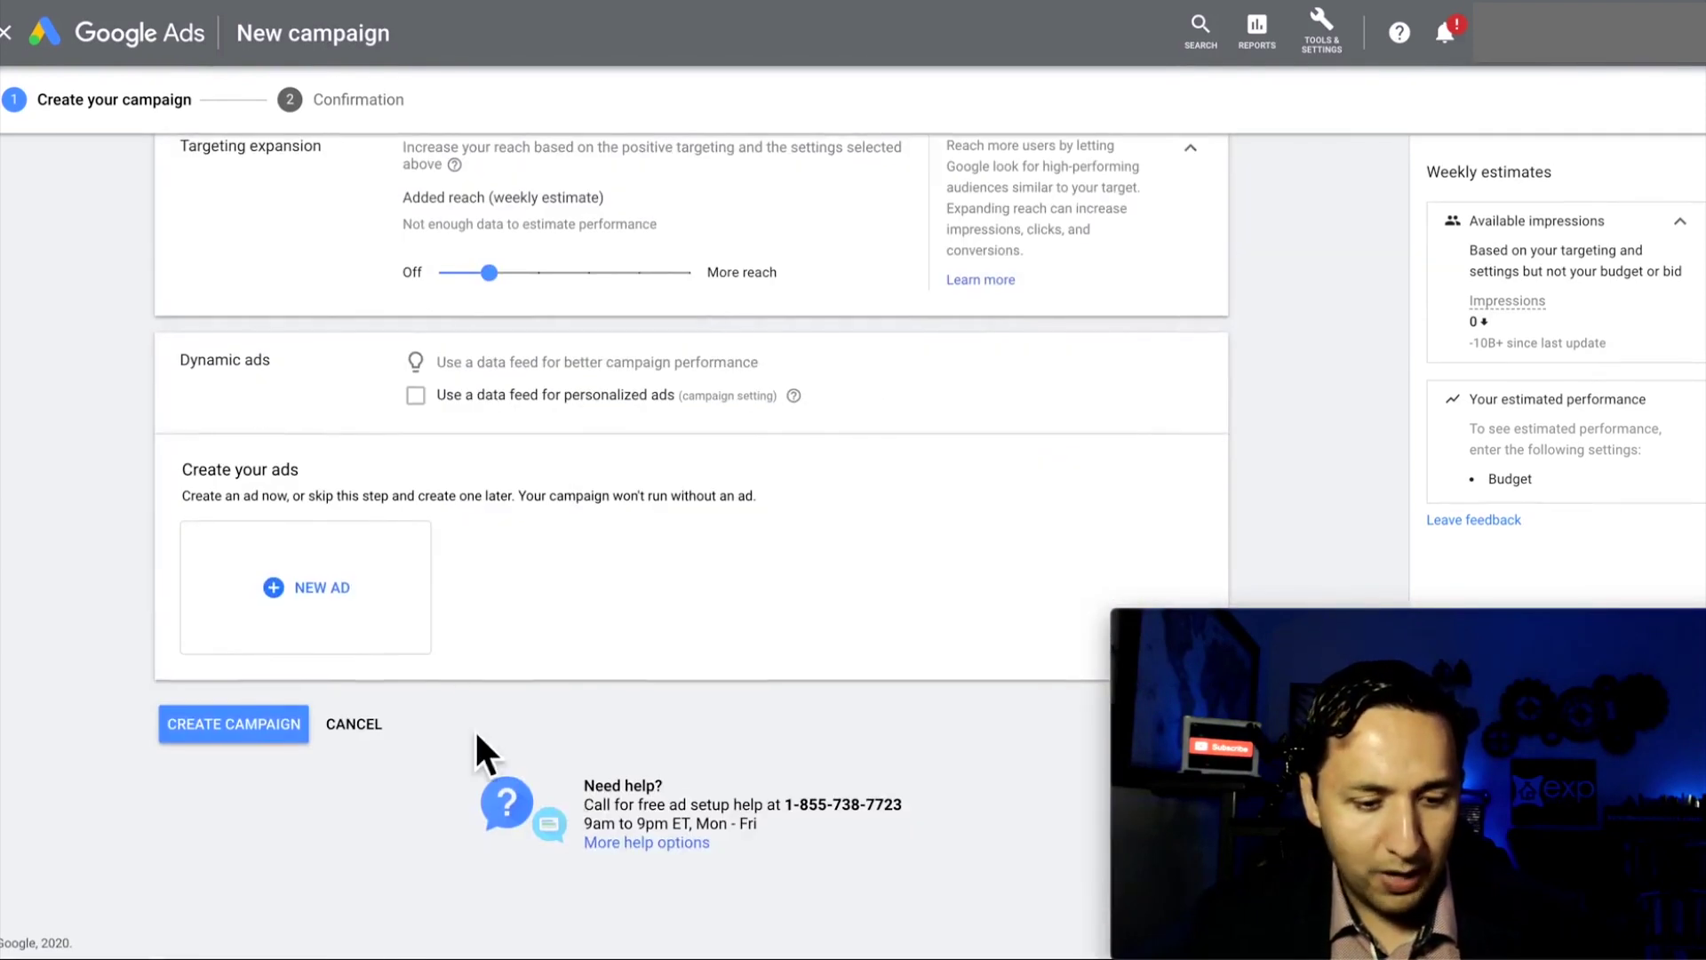
scroll(474, 728, up, 20)
scroll(475, 729, up, 4)
click(1324, 36)
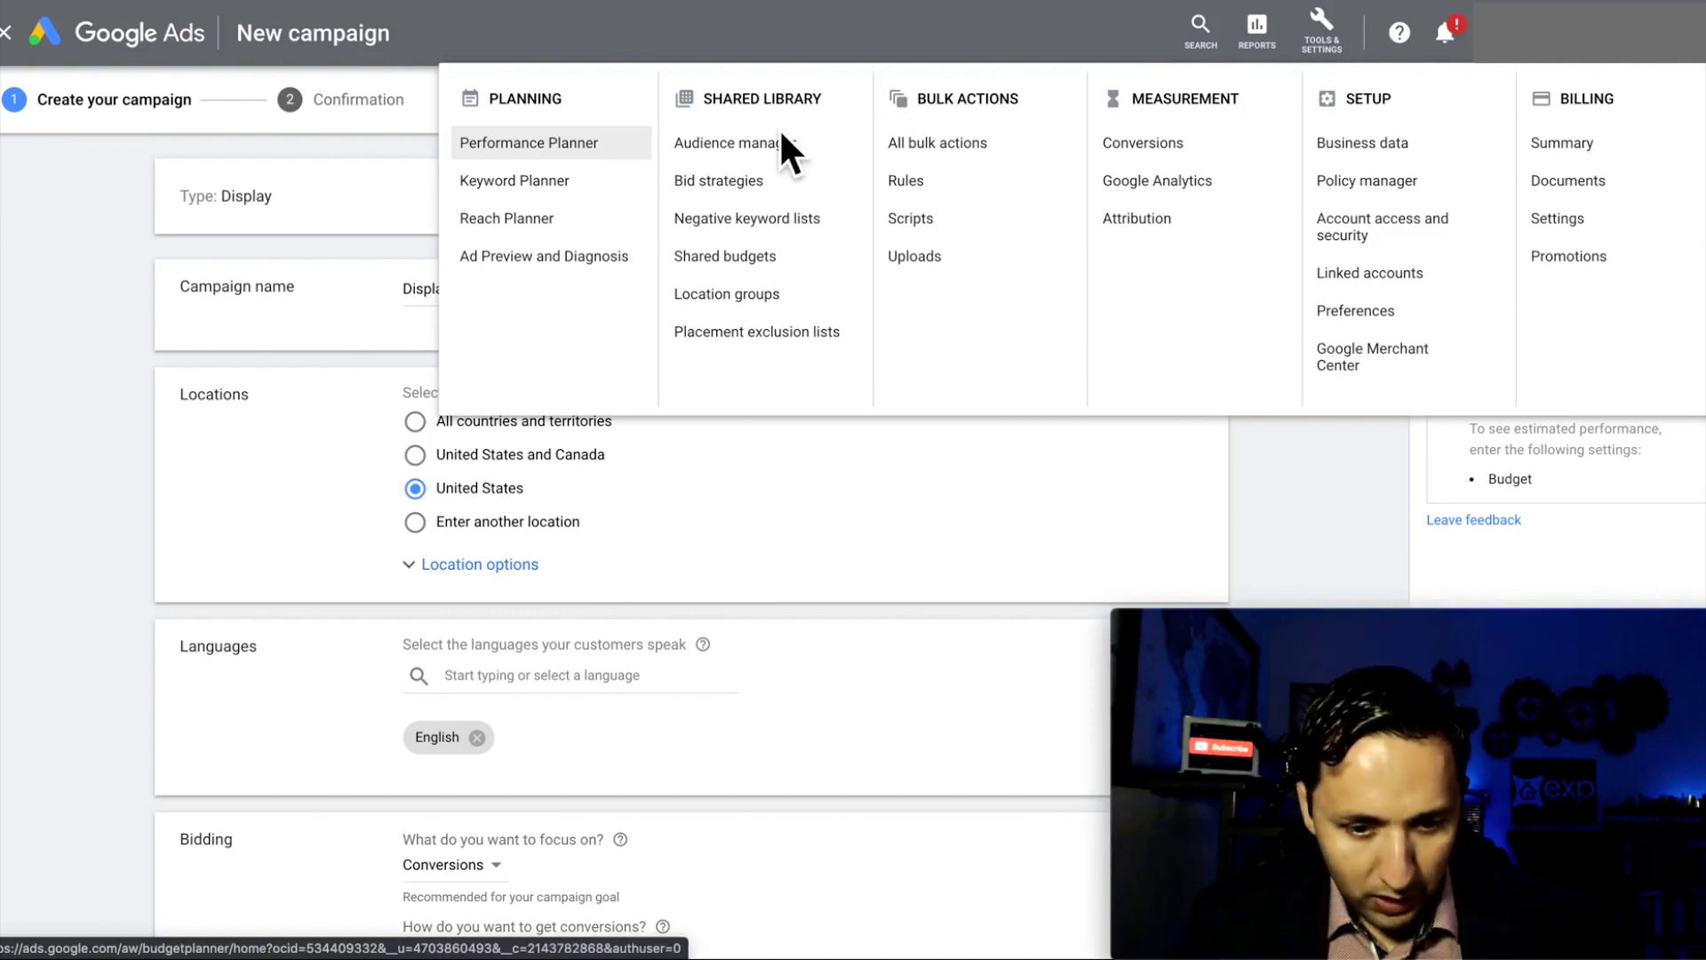
click(748, 148)
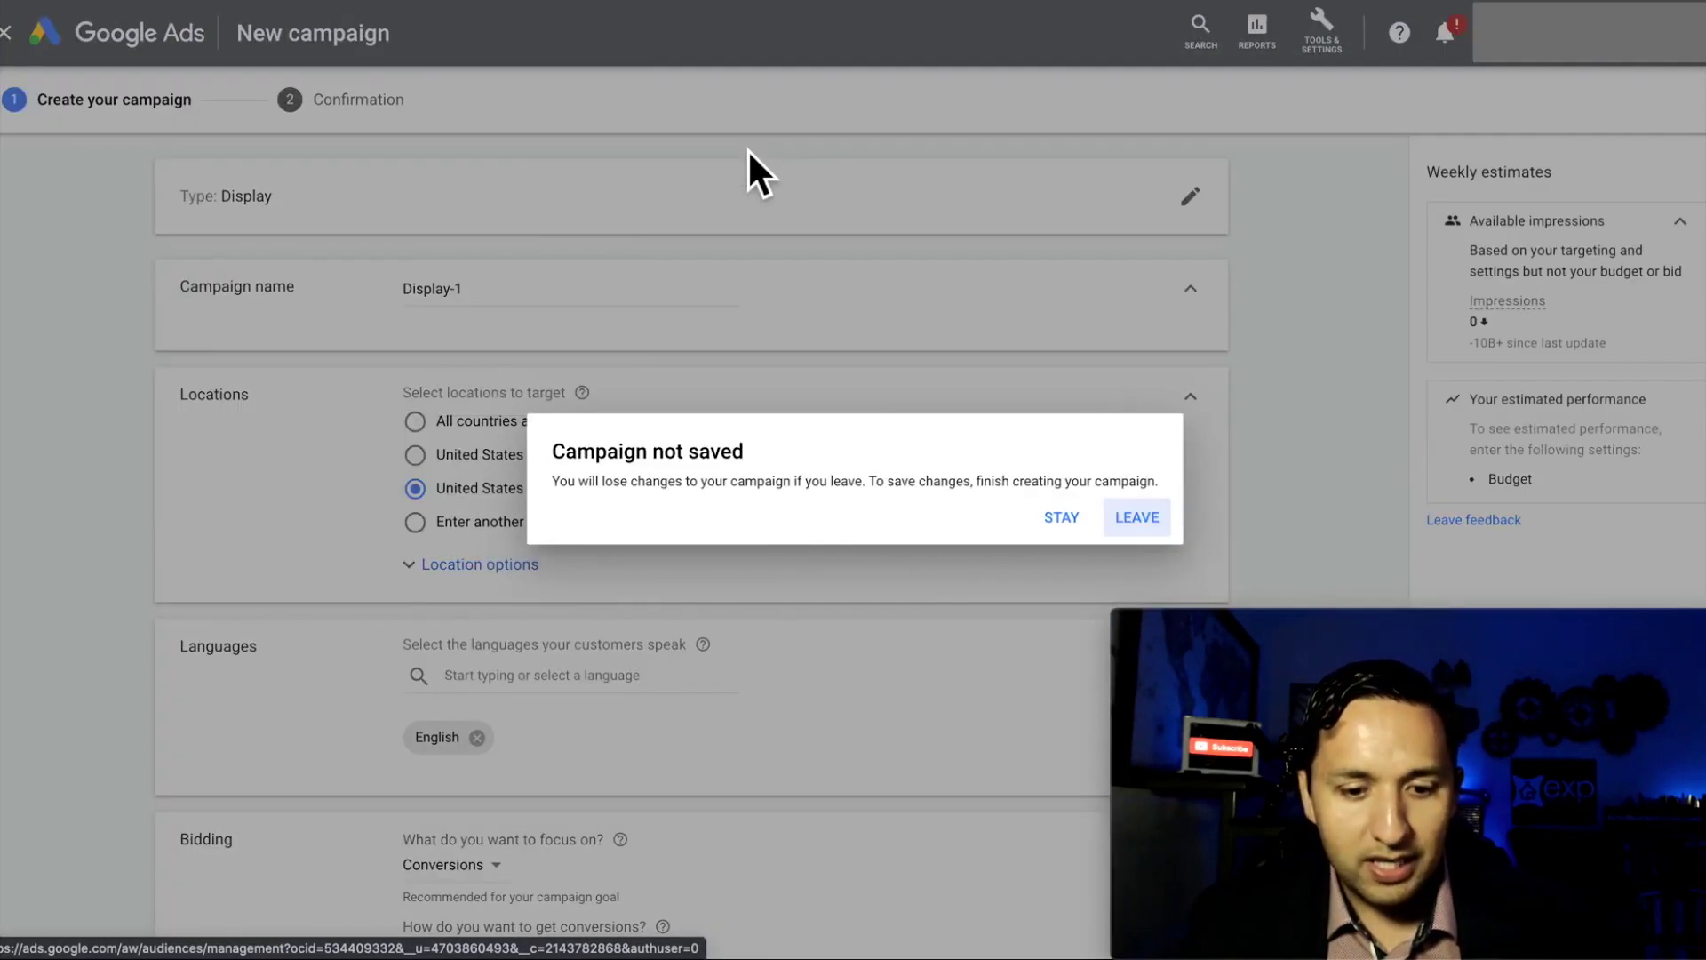
Discard the unsaved campaign and begin a new Website visitors remarketing audience.
click(1137, 517)
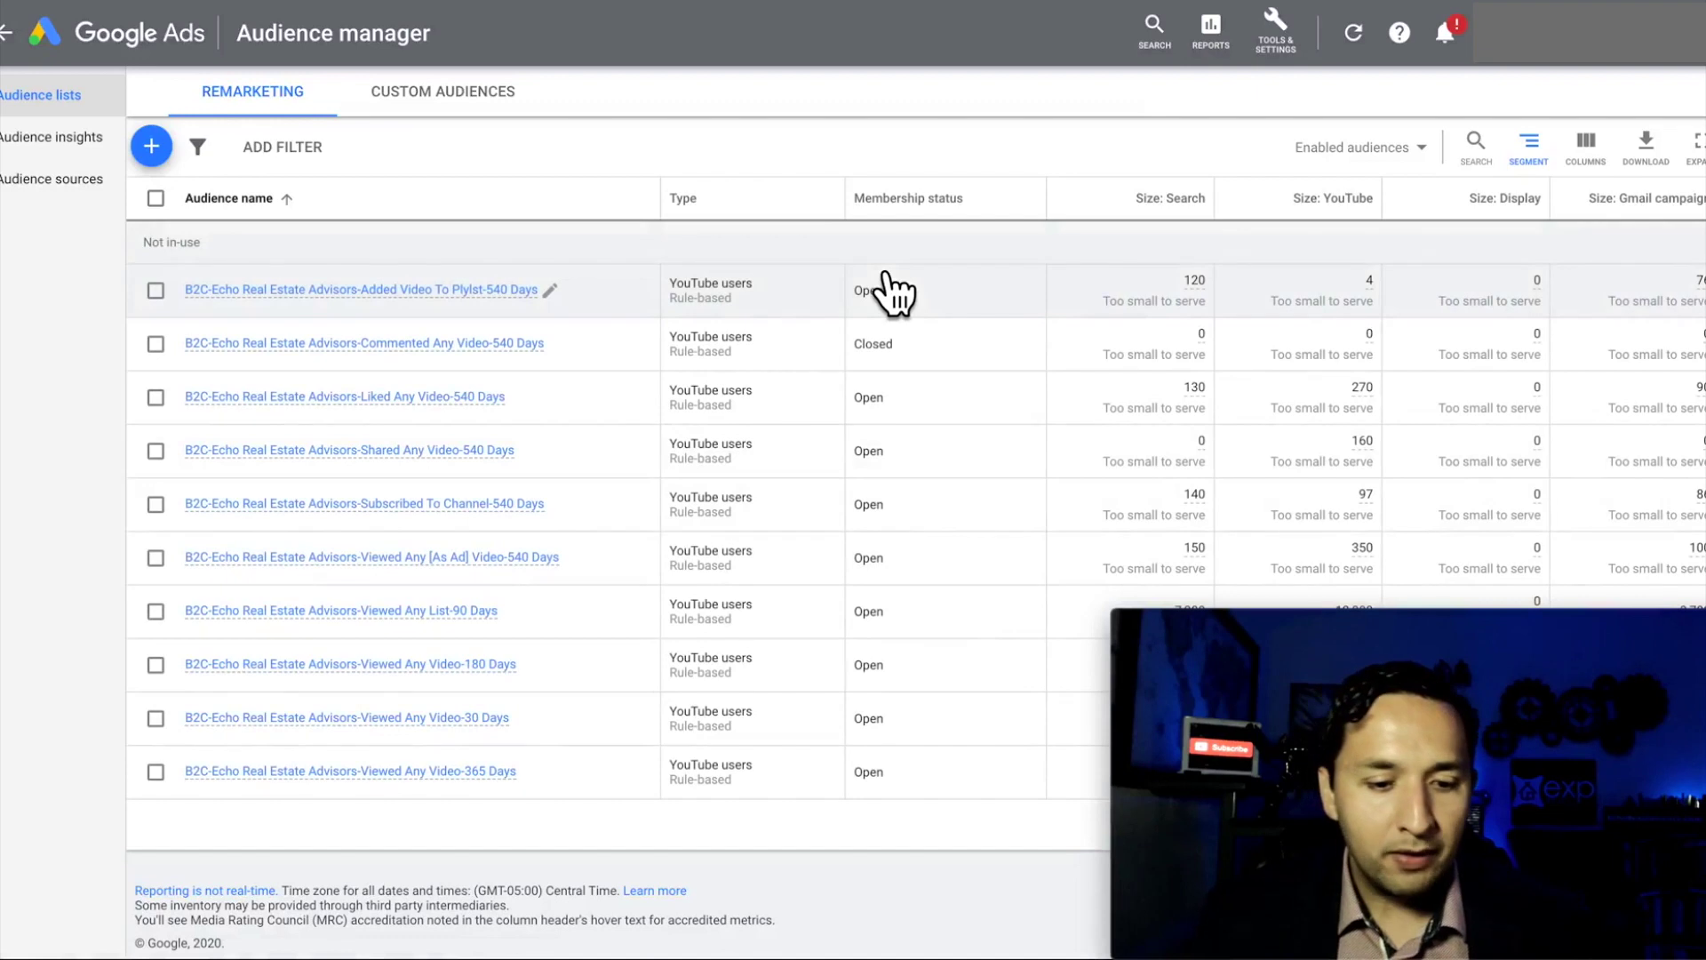
click(153, 152)
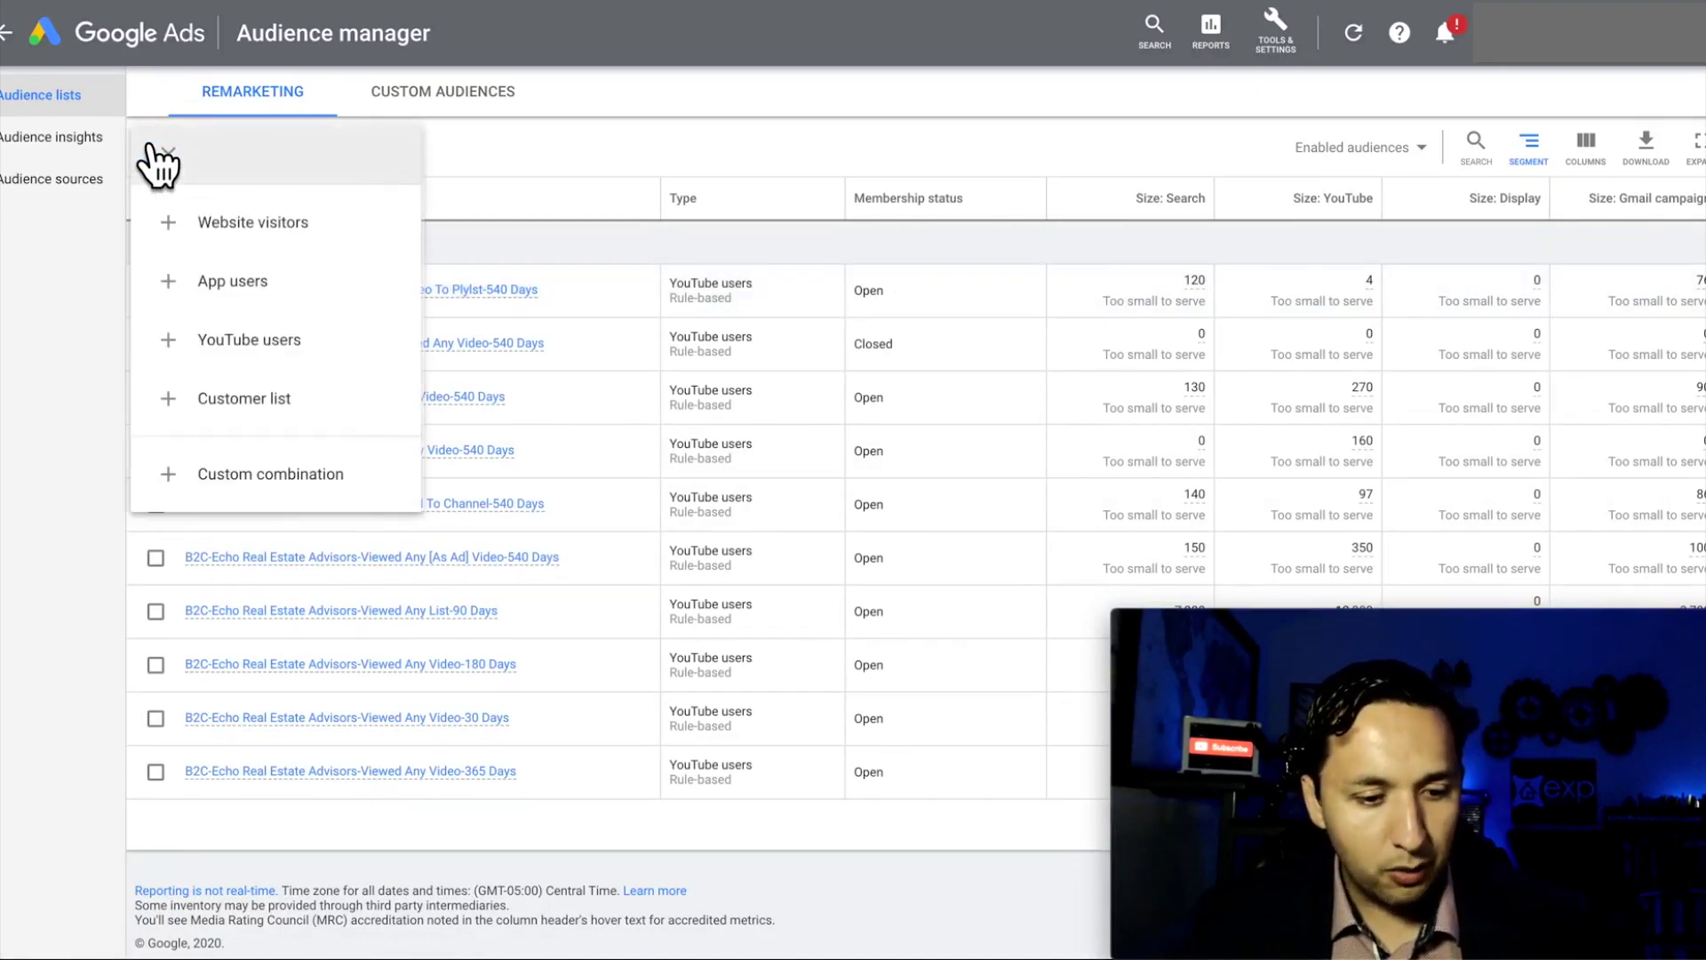
click(285, 226)
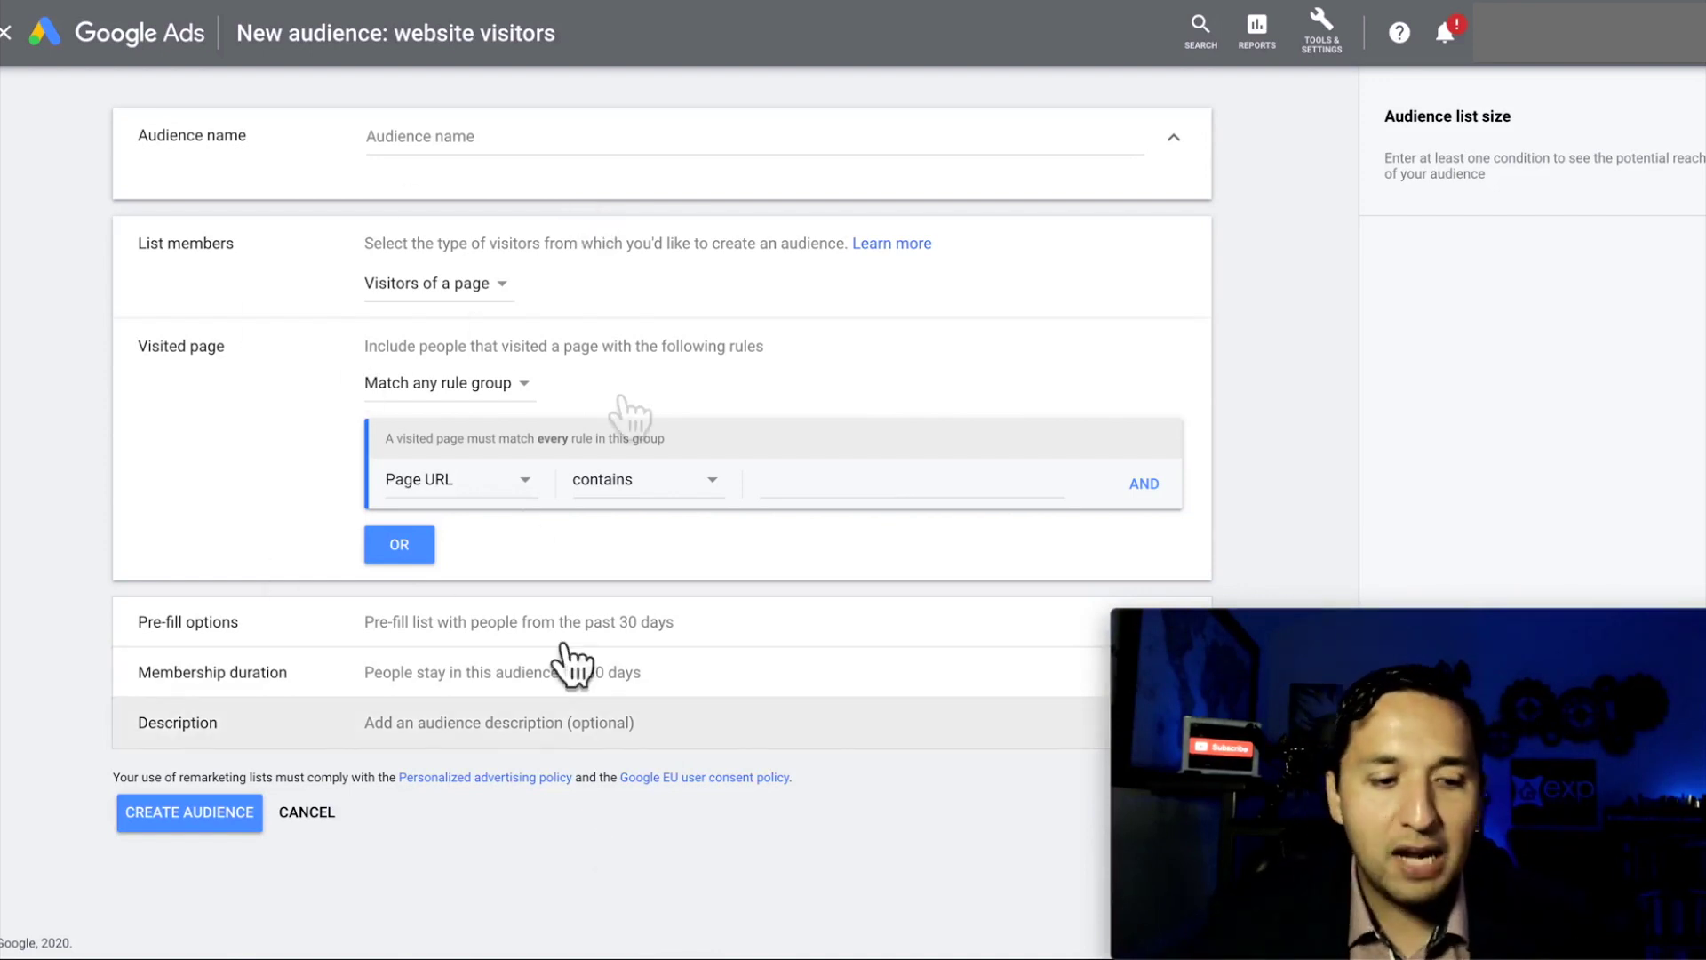
Go back to Audience manager through Tools and settings and add a new audience again.
click(1324, 31)
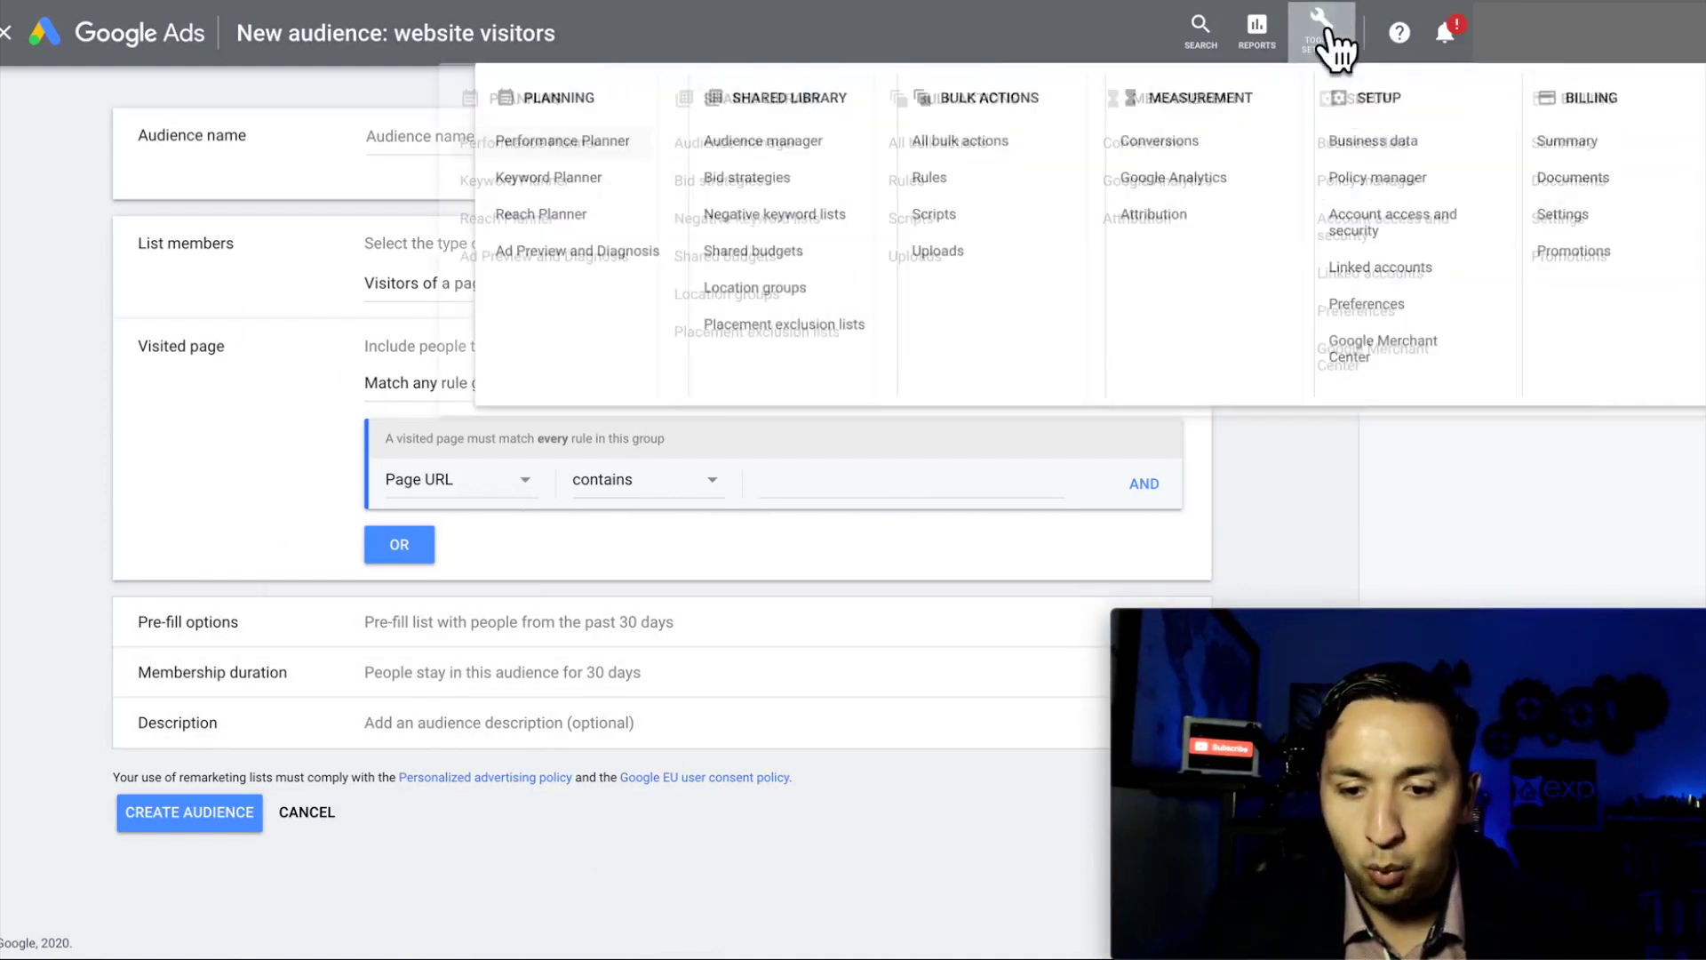
click(729, 145)
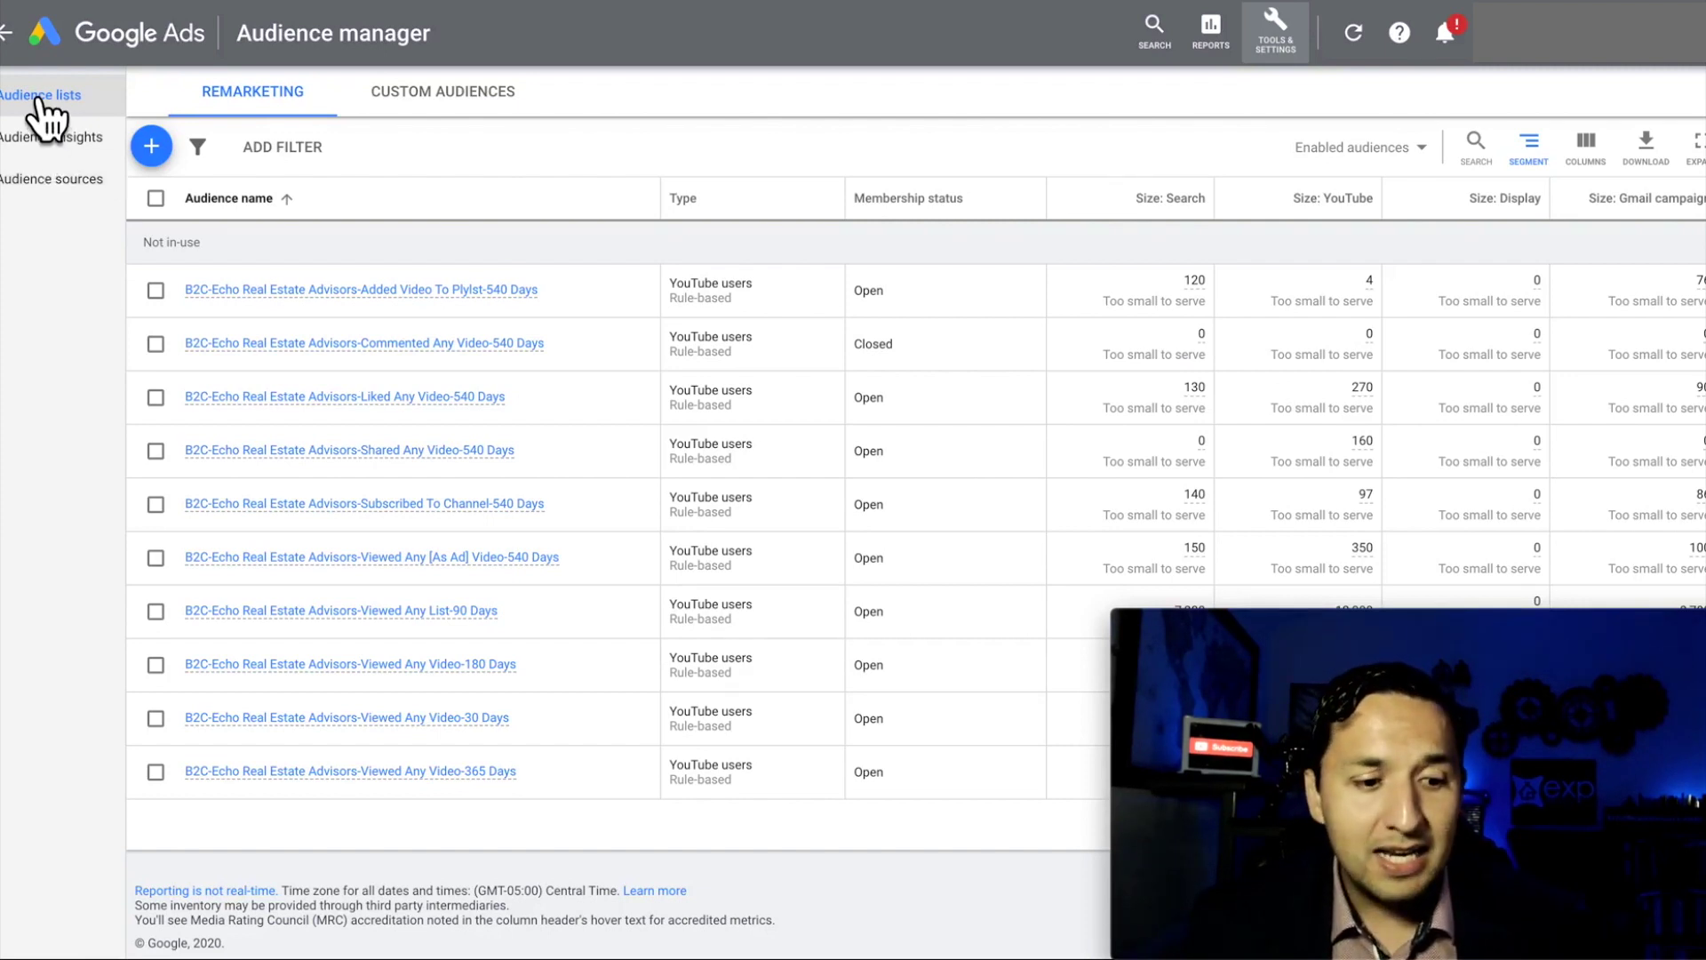
click(153, 148)
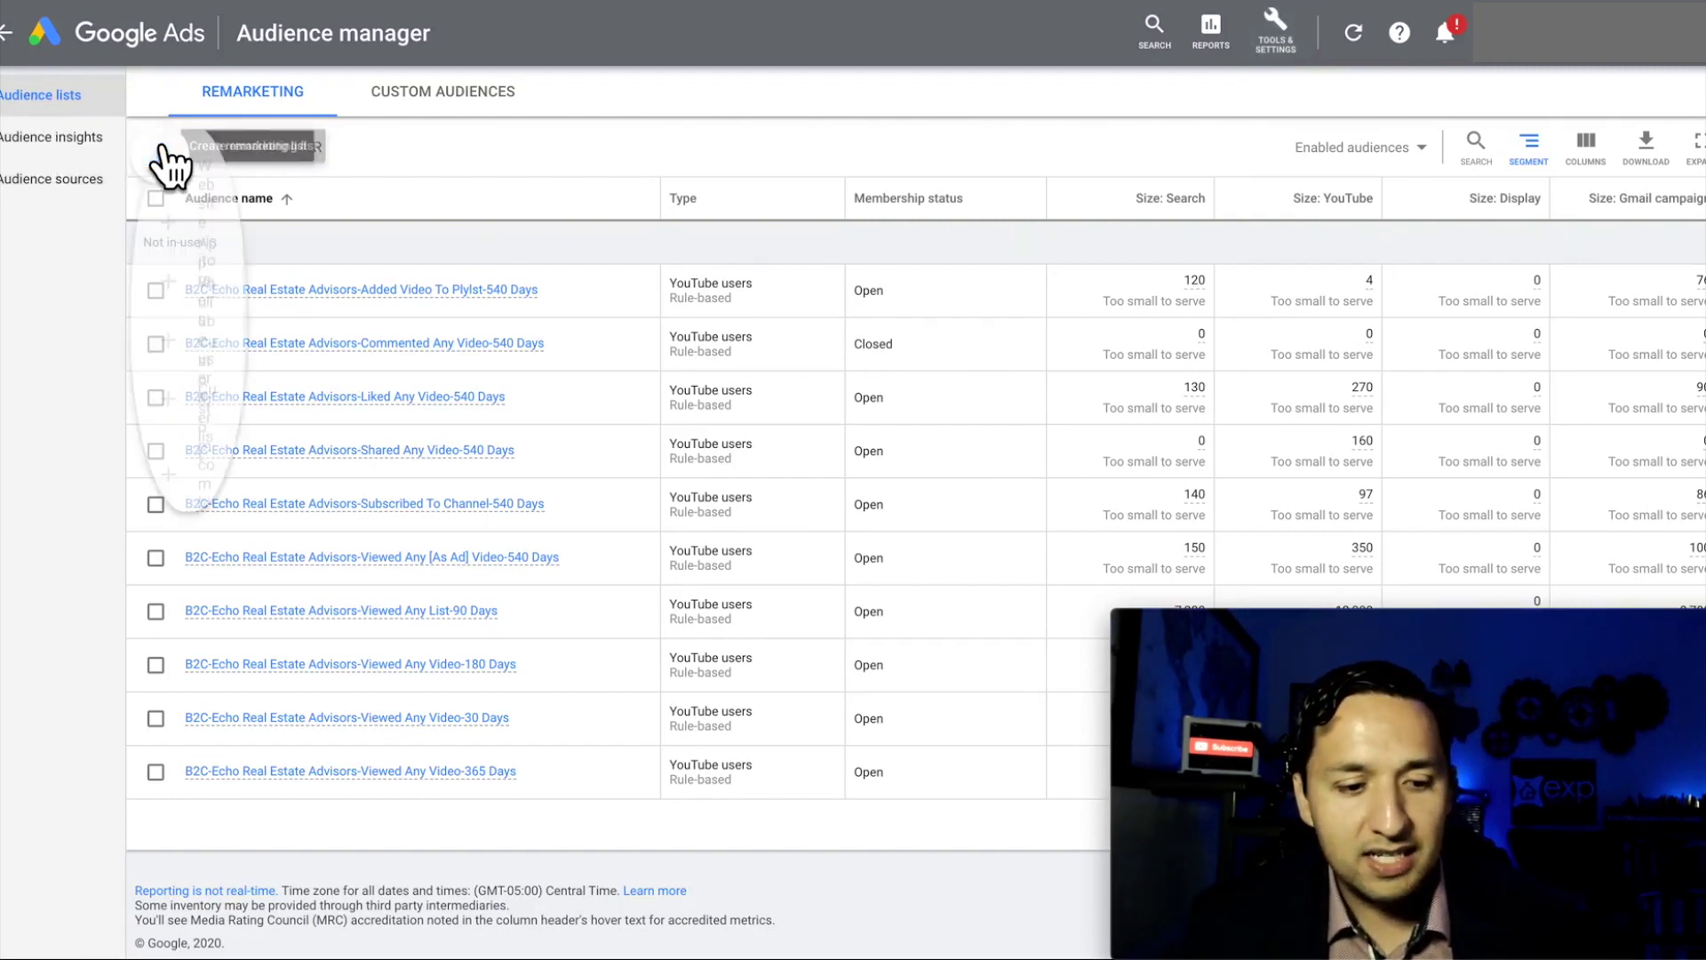
click(283, 222)
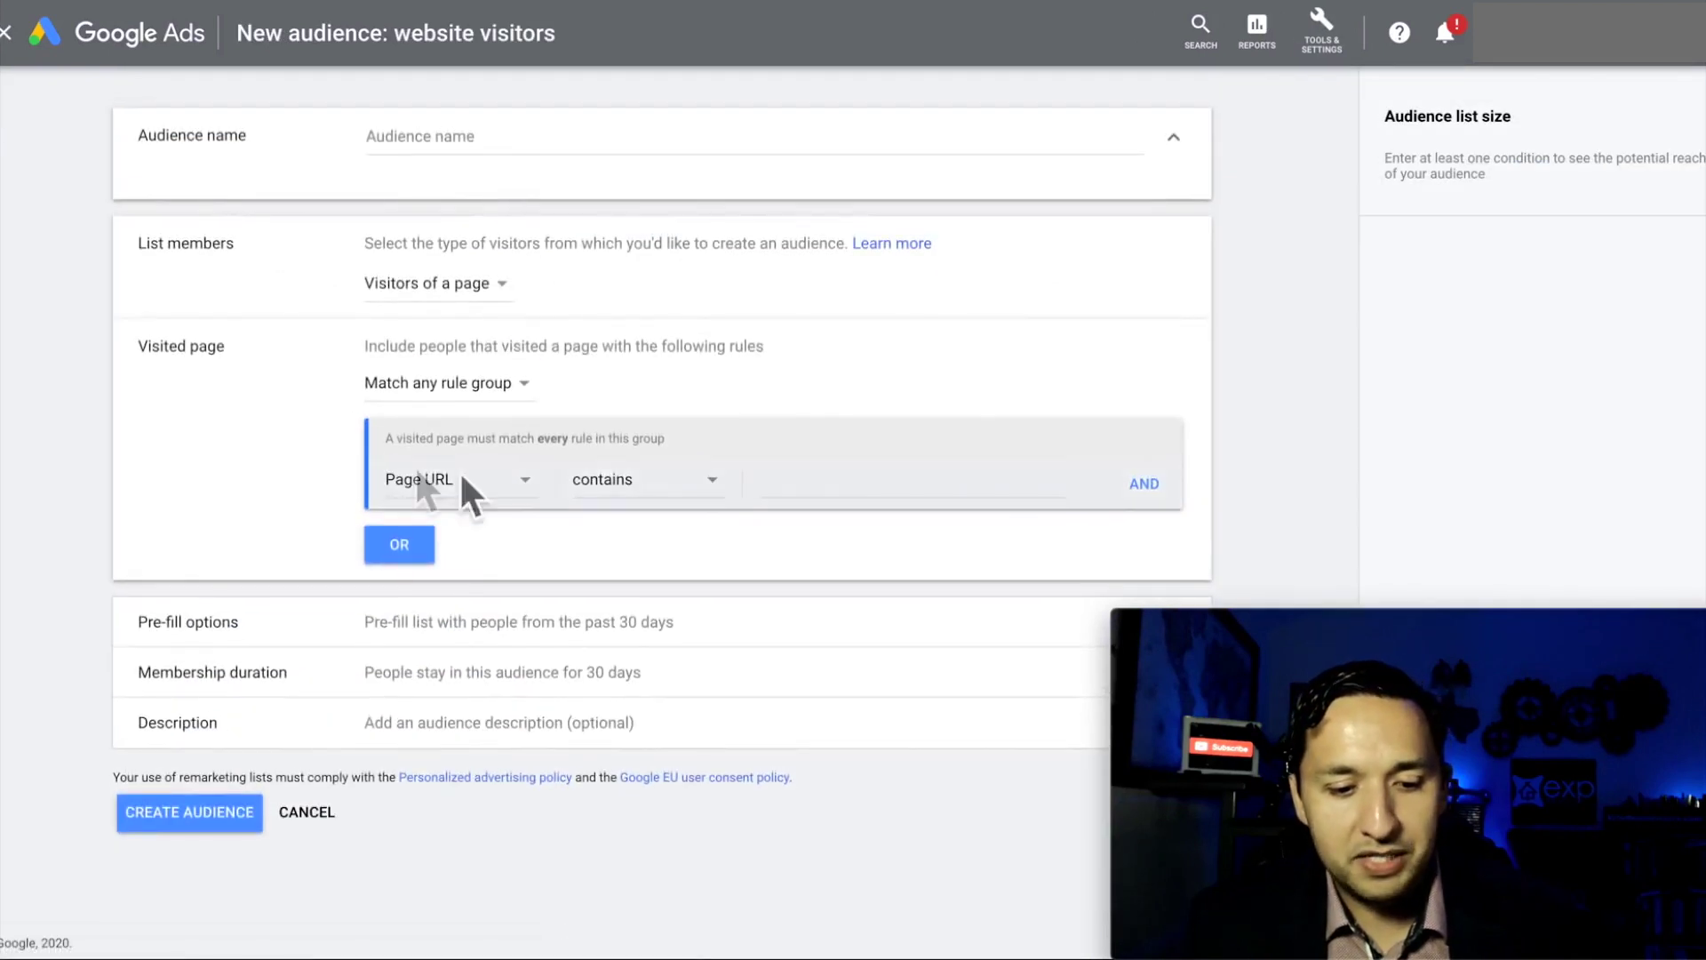